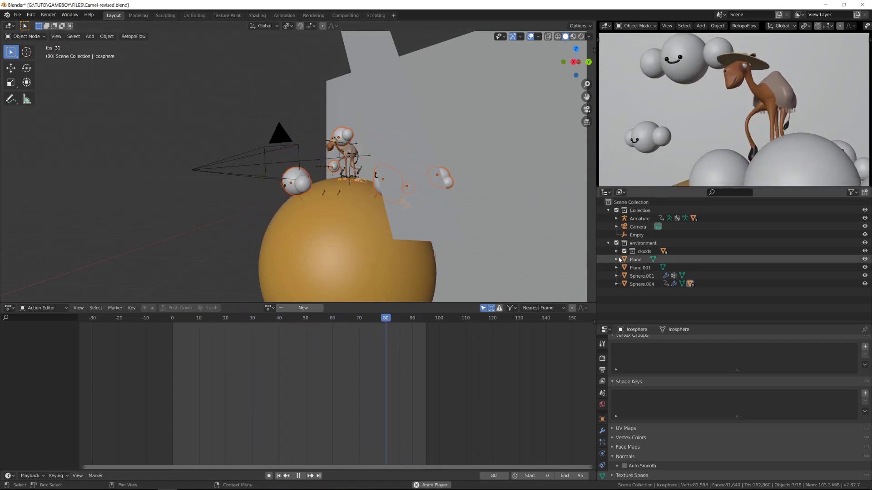
# - Exclude the clouds collection from the view layer and play through the walk animation back to frame 0
pyautogui.click(624, 251)
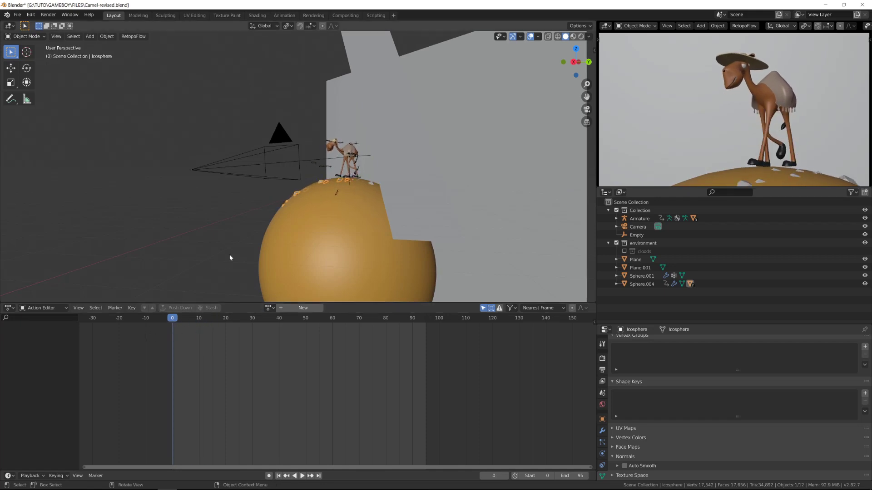
pyautogui.moveTo(233, 254); pyautogui.dragTo(297, 268, button='middle')
pyautogui.press('space')
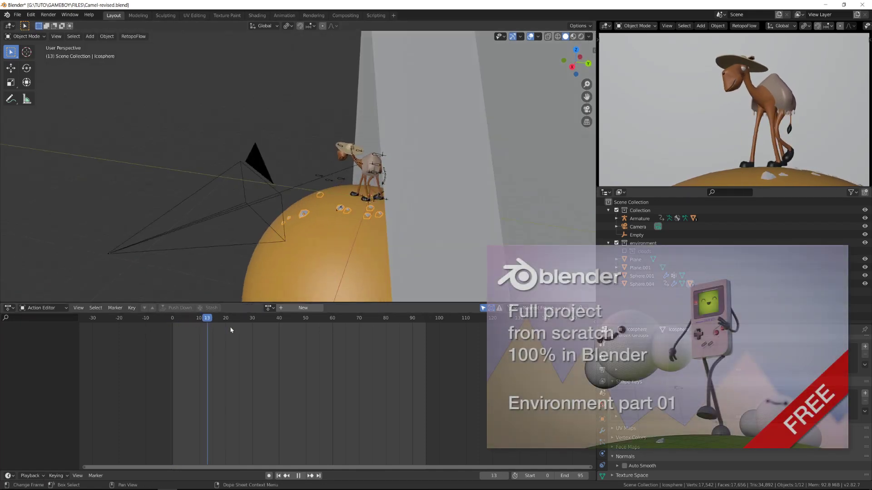
pyautogui.moveTo(249, 328); pyautogui.dragTo(409, 340)
pyautogui.moveTo(307, 337); pyautogui.dragTo(147, 337)
# - Duplicate the scattered rocks in the right orthographic view and clear the copy's parent while keeping its transformation
pyautogui.press('KP_3')
pyautogui.keyDown('shift'); pyautogui.moveTo(274, 190); pyautogui.dragTo(284, 157, button='middle'); pyautogui.keyUp('shift')
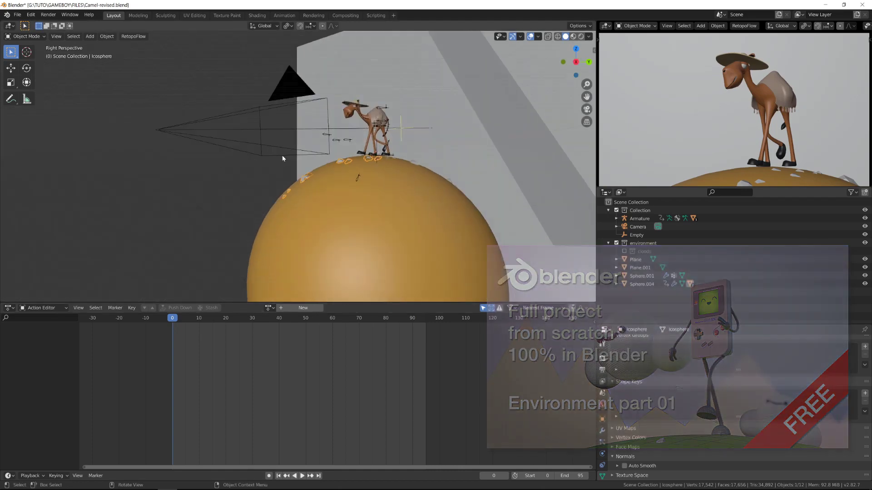
pyautogui.scroll(2, 283, 157)
pyautogui.press('KP_5')
pyautogui.scroll(2, 284, 159)
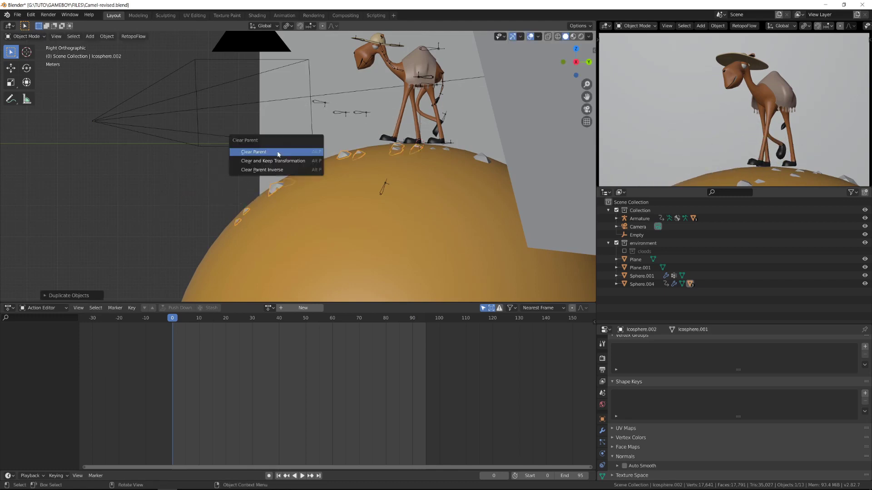
pyautogui.click(278, 160)
# - Go to frame 96 and parent the duplicated rocks to the large ground sphere with the Object option
pyautogui.moveTo(254, 322); pyautogui.dragTo(427, 333)
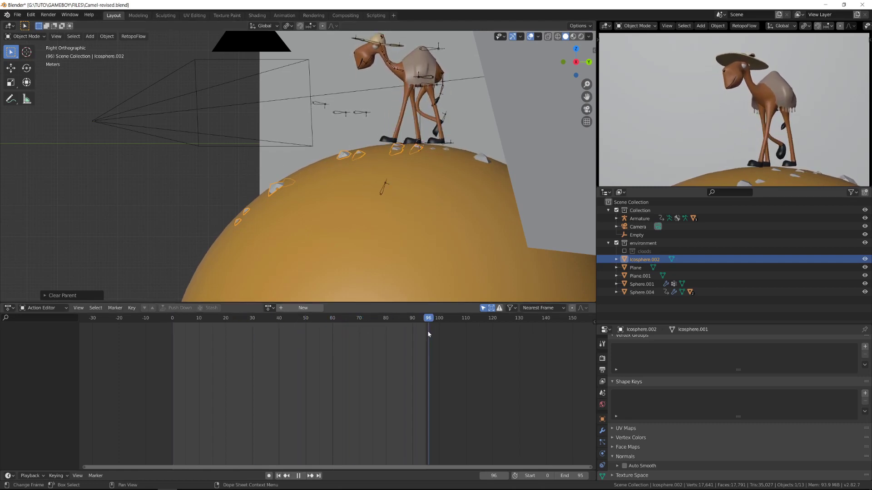
pyautogui.keyDown('shift'); pyautogui.click(345, 250); pyautogui.keyUp('shift')
pyautogui.hotkey('ctrl', 'p')
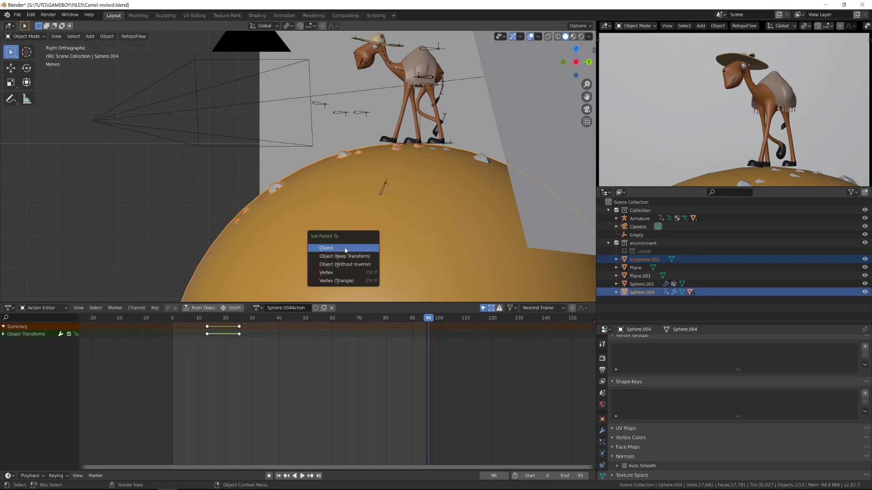
pyautogui.click(345, 249)
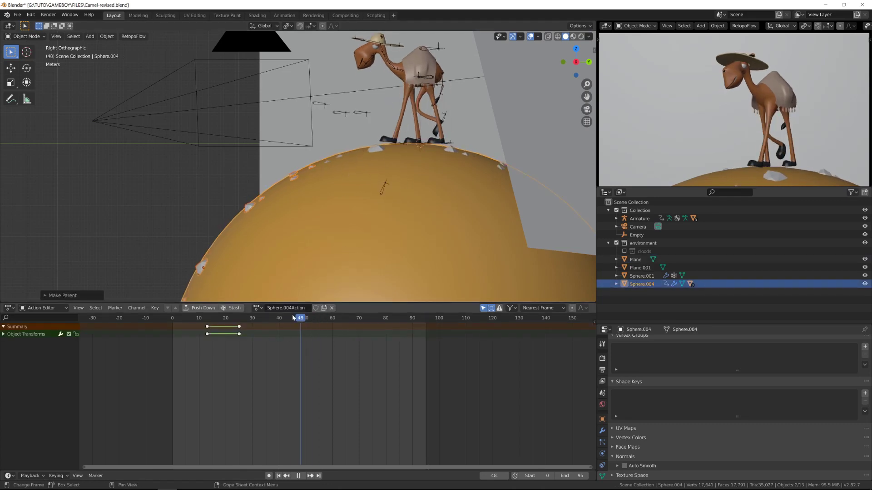
pyautogui.press('space')
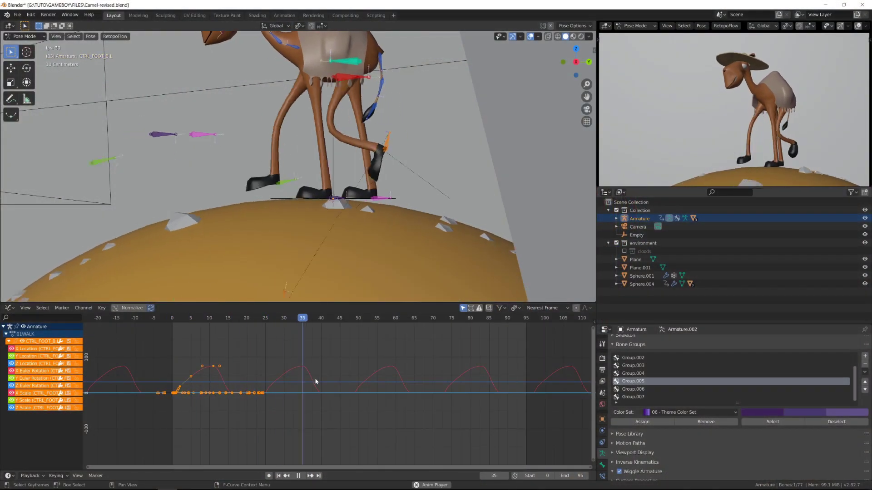
# - Play the walk cycle close up on the feet to examine how they contact the ground
pyautogui.press('space')
pyautogui.scroll(4, 317, 186)
pyautogui.keyDown('shift'); pyautogui.moveTo(441, 199); pyautogui.dragTo(358, 206, button='middle'); pyautogui.keyUp('shift')
pyautogui.scroll(2, 358, 206)
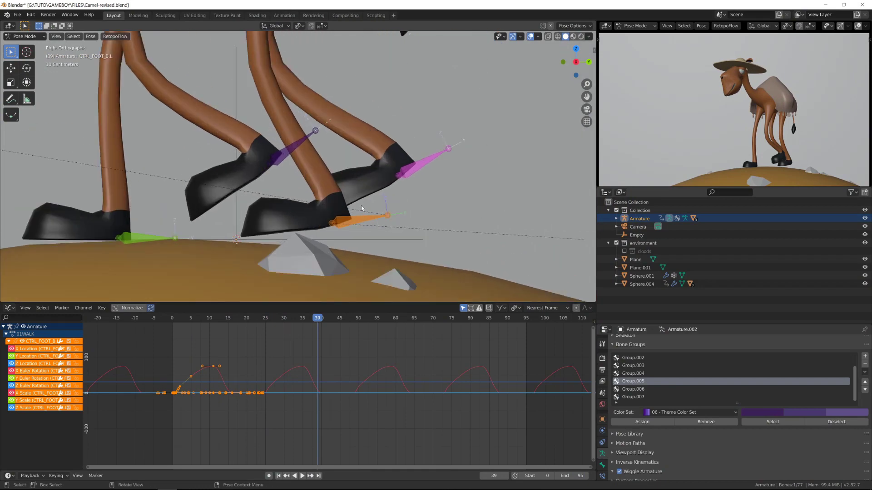
pyautogui.press('space')
pyautogui.press('space')
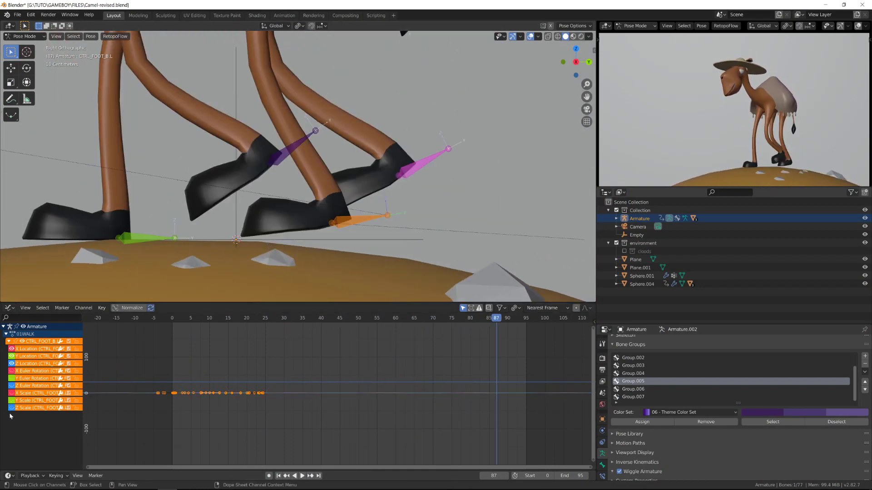
# - Isolate the Z Location curve of the left rear foot control and lower its ground-contact keyframes slightly along the vertical axis
pyautogui.press('Home')
pyautogui.press('space')
pyautogui.press('space')
pyautogui.scroll(-4, 381, 371)
pyautogui.moveTo(217, 408); pyautogui.dragTo(539, 454)
pyautogui.press('y')
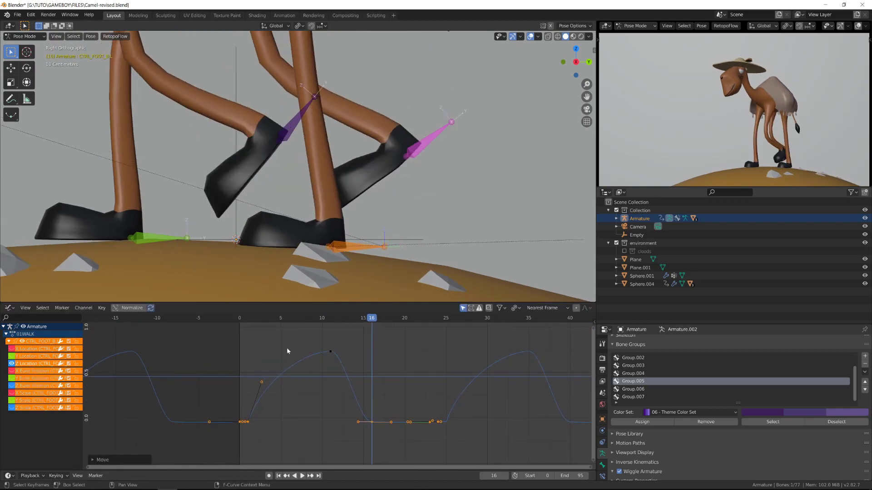
pyautogui.press('space')
pyautogui.press('space')
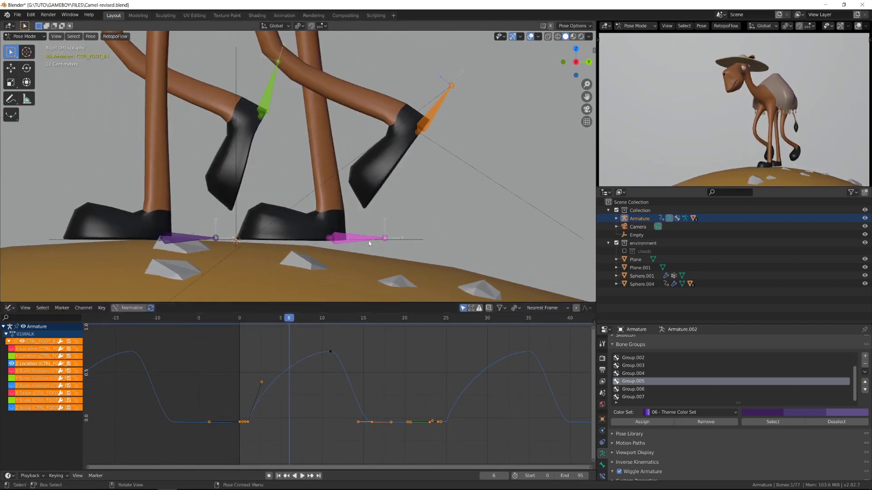
# - Lower the ground-contact keyframes on the Z Location curve of the right rear foot control slightly
pyautogui.click(370, 235)
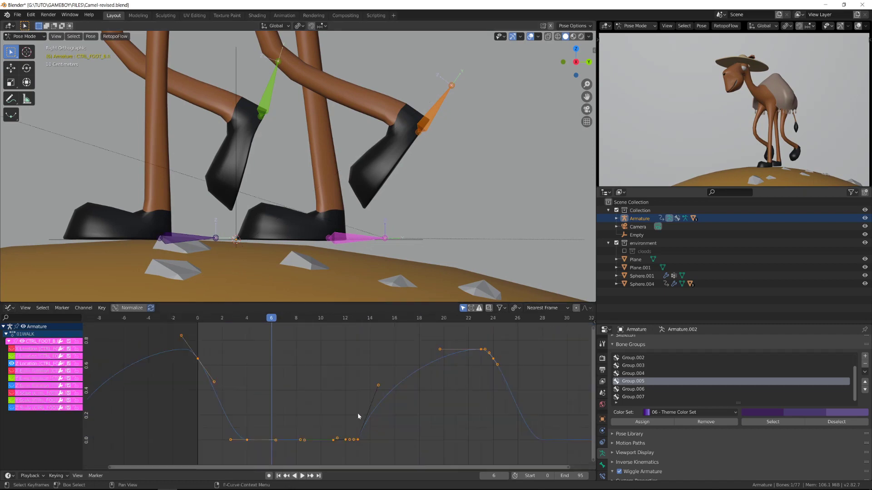
pyautogui.scroll(-4, 358, 416)
pyautogui.moveTo(267, 404); pyautogui.dragTo(409, 424)
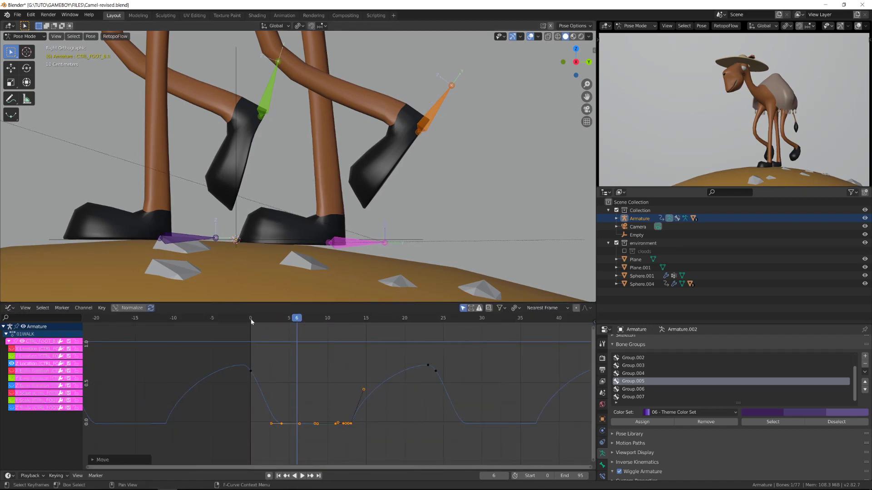
pyautogui.click(402, 437)
pyautogui.press('space')
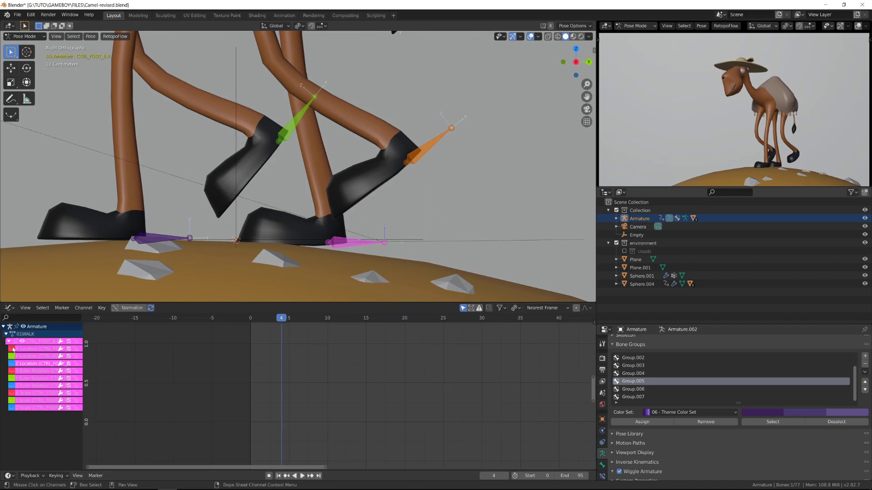
# - Shape the right rear foot's X Euler Rotation curve to dip to about -22 at frame 4 and reach 0 at frame 5
pyautogui.click(12, 372)
pyautogui.keyDown('ctrl'); pyautogui.moveTo(370, 384); pyautogui.dragTo(368, 431, button='middle'); pyautogui.keyUp('ctrl')
pyautogui.moveTo(311, 431); pyautogui.dragTo(353, 382)
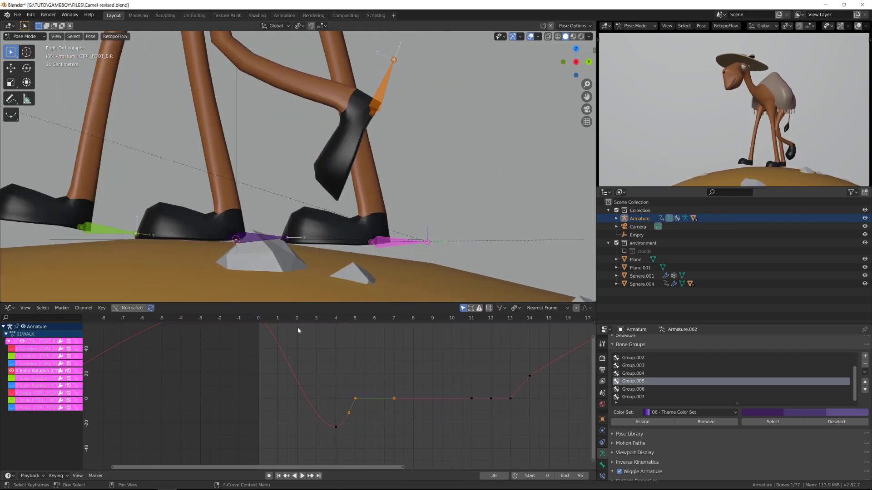
# - Shape the left rear foot's X Euler Rotation curve to dip to about -22 at frame 16 and reach 0 at frame 17
pyautogui.click(437, 131)
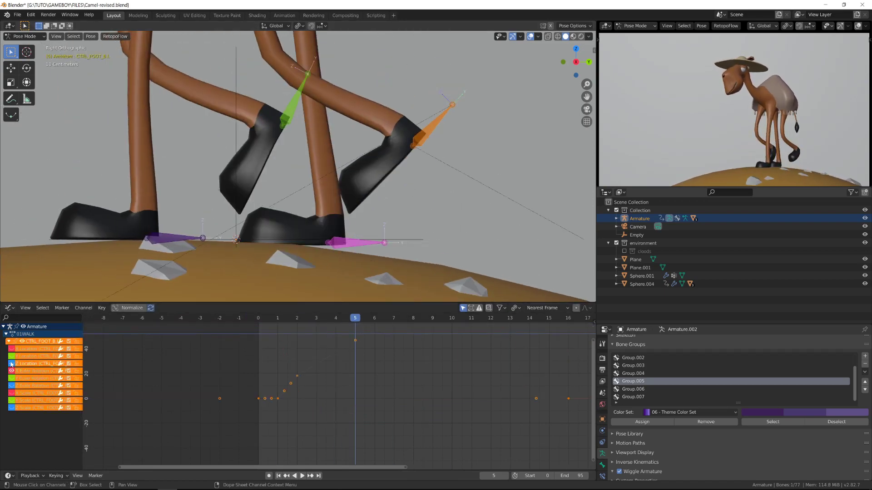
pyautogui.scroll(-2, 92, 382)
pyautogui.moveTo(287, 319); pyautogui.dragTo(453, 366)
pyautogui.moveTo(454, 367); pyautogui.dragTo(284, 363, button='middle')
pyautogui.moveTo(280, 400); pyautogui.dragTo(318, 430)
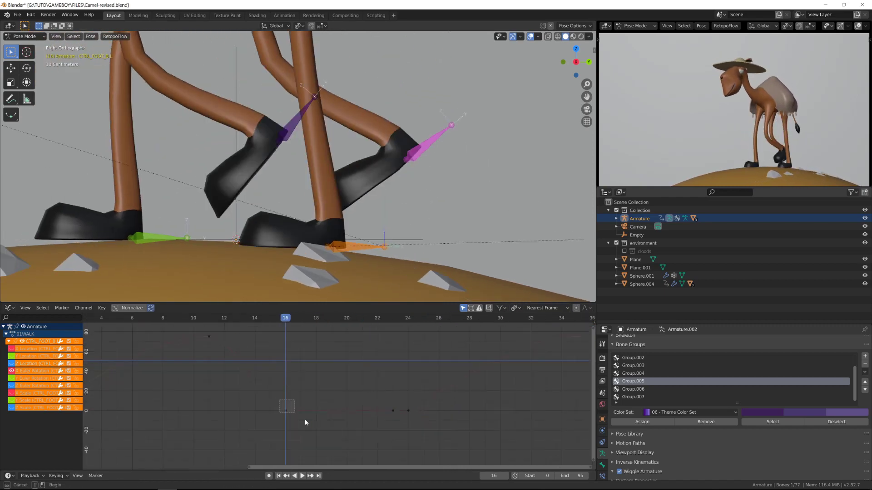
pyautogui.click(300, 421)
pyautogui.press('space')
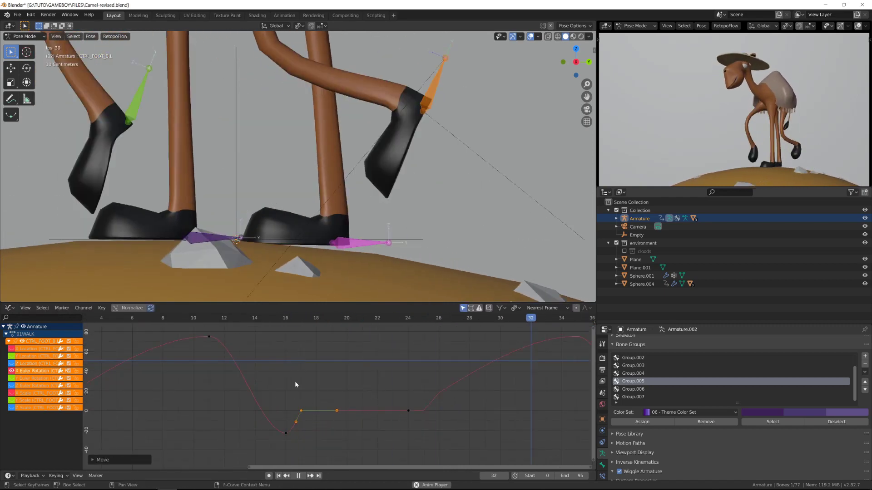
pyautogui.moveTo(301, 184); pyautogui.dragTo(272, 191, button='middle')
pyautogui.moveTo(384, 350); pyautogui.dragTo(424, 367)
pyautogui.press('space')
# - Display the left rear foot's Y Location curve and raise its frame 24 keyframe to about 0.54
pyautogui.press('KP_3')
pyautogui.scroll(4, 394, 200)
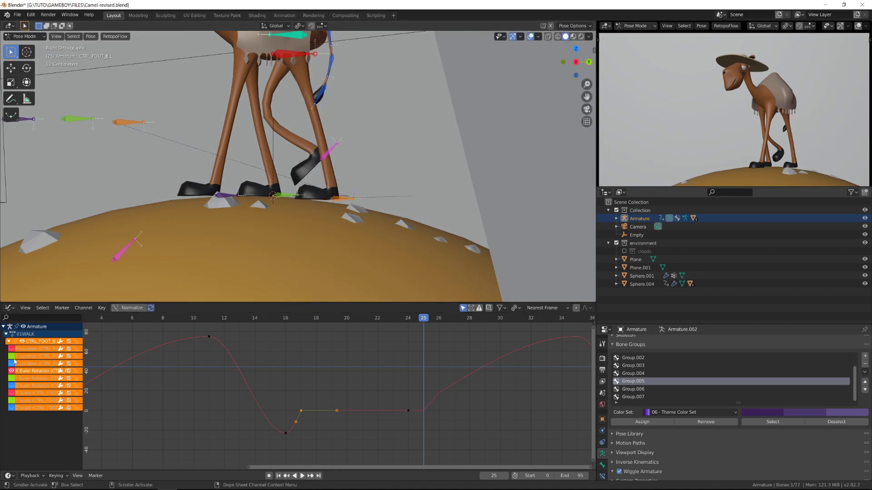
pyautogui.press('Home')
pyautogui.scroll(-6, 429, 369)
pyautogui.moveTo(430, 368); pyautogui.dragTo(342, 352, button='middle')
pyautogui.hotkey('alt', 'a')
pyautogui.press('space')
pyautogui.keyDown('shift'); pyautogui.moveTo(268, 319); pyautogui.dragTo(362, 375, button='right'); pyautogui.keyUp('shift')
pyautogui.click(369, 381)
pyautogui.press('Right')
pyautogui.press('g')
pyautogui.moveTo(355, 382); pyautogui.dragTo(365, 381, button='middle')
pyautogui.click(371, 392)
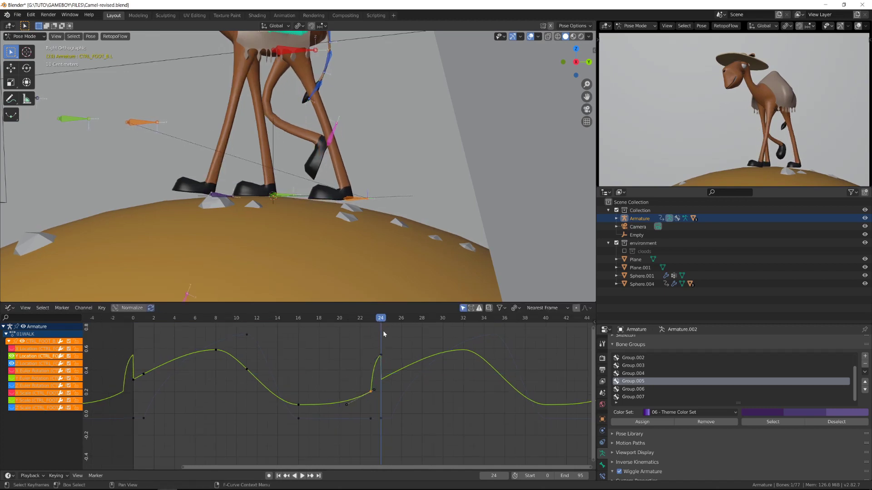
# - Remove the frame 23 keyframe and straighten the left rear foot's Y Location rise between frames 16 and 24
pyautogui.moveTo(379, 322); pyautogui.dragTo(372, 324)
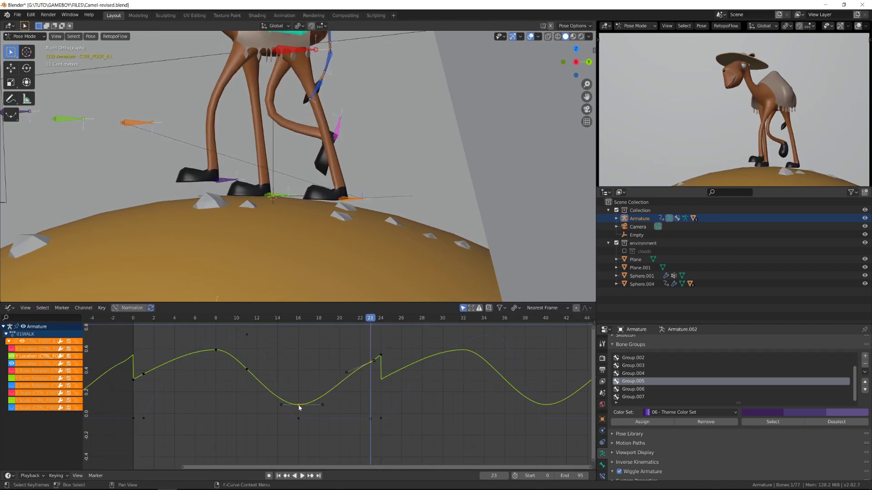
pyautogui.click(290, 424)
pyautogui.press('space')
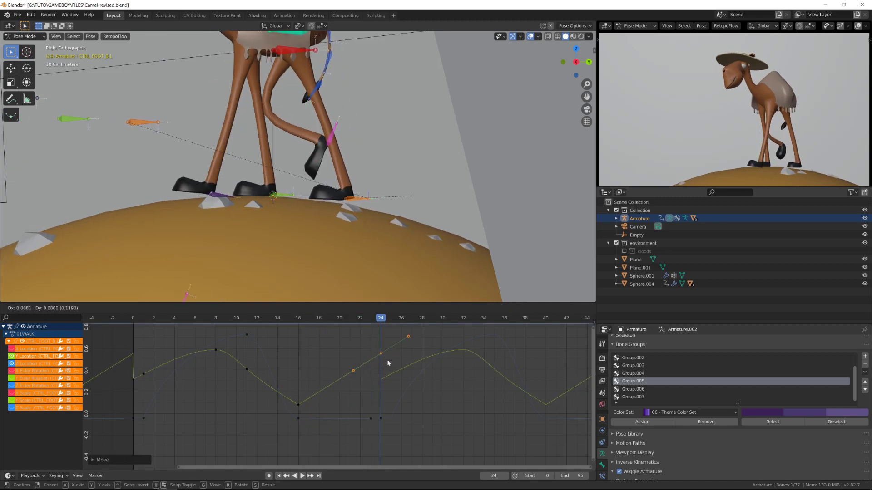
# - Raise the left rear foot's Y Location at frame 0 to about 0.55 and delete the frame 1 keyframe
pyautogui.moveTo(132, 321); pyautogui.dragTo(142, 326)
pyautogui.click(144, 374)
pyautogui.press('Delete')
pyautogui.moveTo(144, 373); pyautogui.dragTo(175, 385, button='middle')
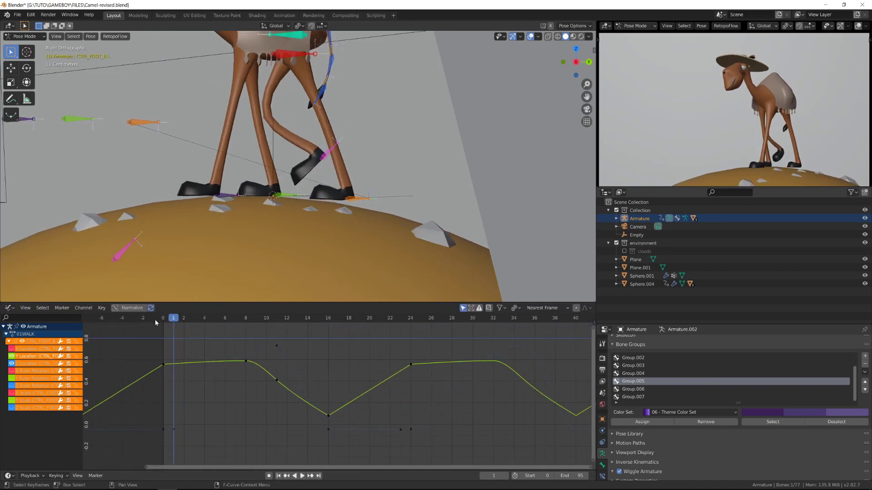
# - Move the left rear foot's Y Location peak keyframe to frame 5 at about 0.63
pyautogui.moveTo(158, 321); pyautogui.dragTo(211, 337)
pyautogui.click(216, 357)
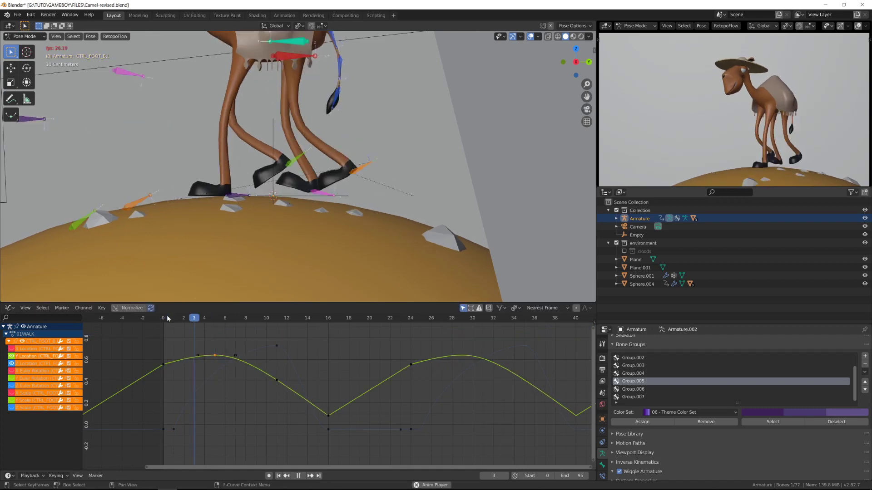
pyautogui.press('space')
# - Lower the left rear foot's Z Location keyframes at the start and end of the cycle slightly, including frame 24
pyautogui.moveTo(365, 419); pyautogui.dragTo(432, 442)
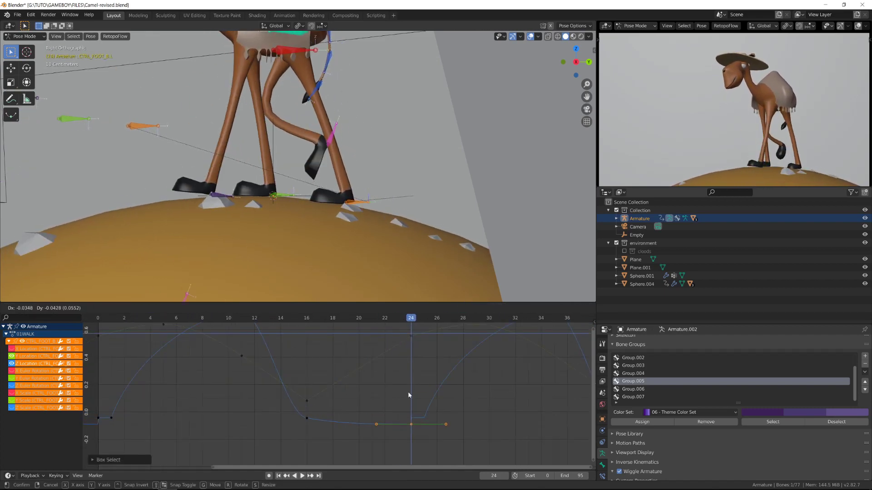
pyautogui.scroll(-2, 408, 395)
pyautogui.moveTo(408, 395); pyautogui.dragTo(436, 387, button='middle')
pyautogui.press('g')
pyautogui.moveTo(205, 330); pyautogui.dragTo(208, 331)
pyautogui.moveTo(216, 320); pyautogui.dragTo(182, 326)
pyautogui.press('space')
pyautogui.press('space')
pyautogui.moveTo(301, 318); pyautogui.dragTo(441, 355)
pyautogui.press('Escape')
# - Move the left rear foot's X Euler Rotation keyframe near the start of the cycle to refine the heel lift
pyautogui.keyDown('ctrl'); pyautogui.moveTo(273, 375); pyautogui.dragTo(235, 384, button='middle'); pyautogui.keyUp('ctrl')
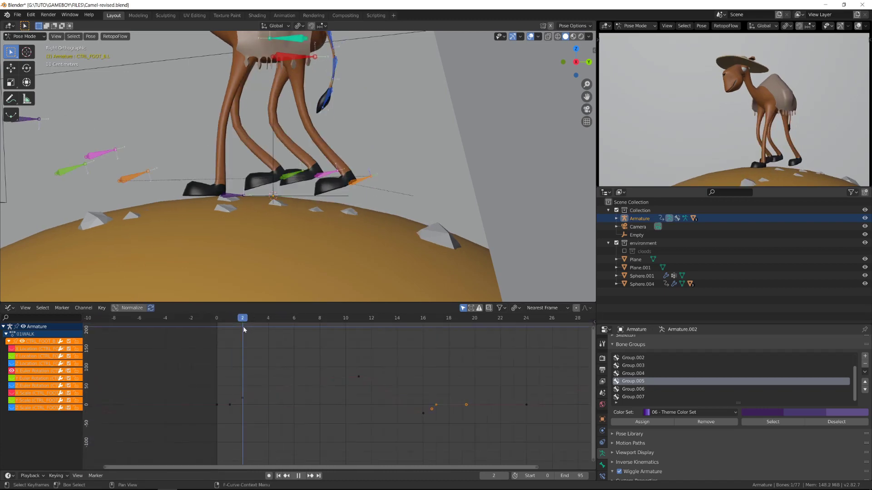
pyautogui.moveTo(226, 319); pyautogui.dragTo(171, 323)
pyautogui.moveTo(193, 399); pyautogui.dragTo(222, 376)
pyautogui.press('g')
pyautogui.click(214, 386)
pyautogui.moveTo(200, 319); pyautogui.dragTo(233, 323)
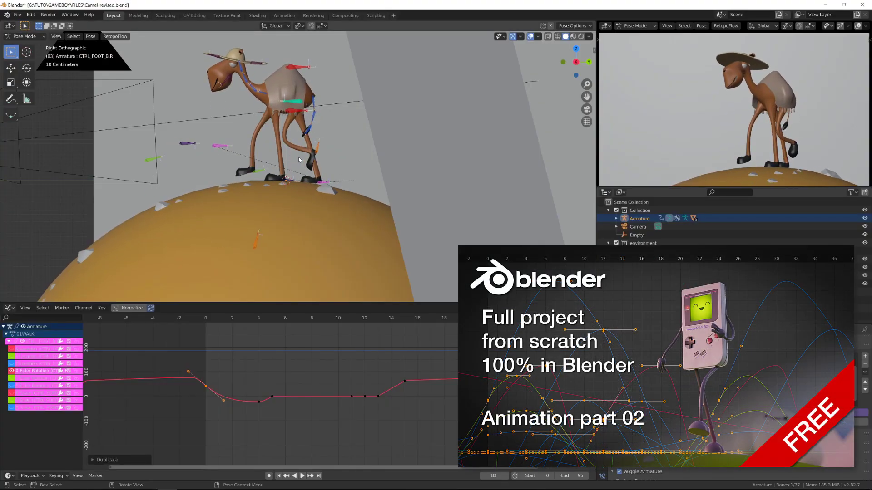
# - View the camel from the front, select both cloth targets TGT_CLOTH.L and TGT_CLOTH.R, and scrub to frame 4
pyautogui.keyDown('shift'); pyautogui.moveTo(299, 157); pyautogui.dragTo(308, 110, button='middle'); pyautogui.keyUp('shift')
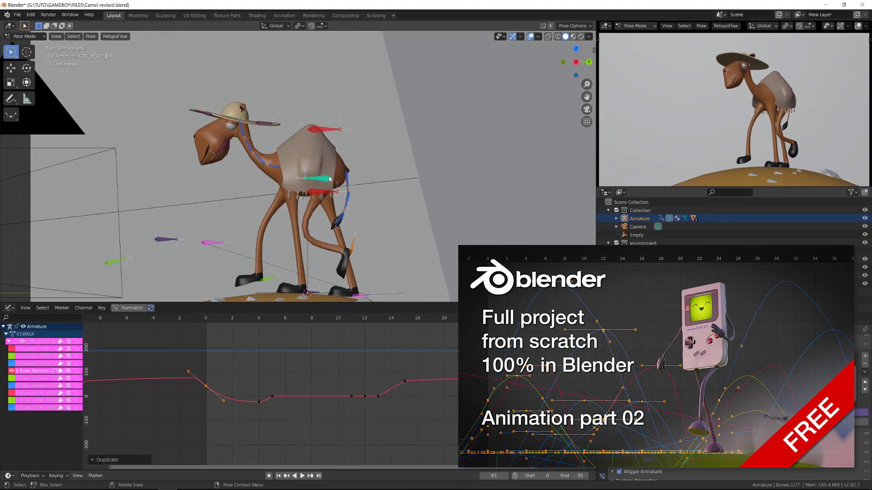
pyautogui.press('space')
pyautogui.moveTo(330, 180); pyautogui.dragTo(374, 214, button='middle')
pyautogui.press('space')
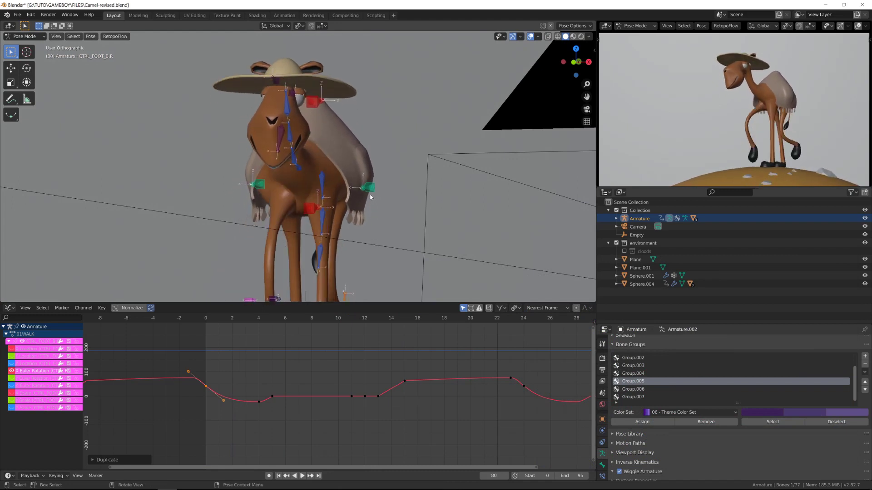
pyautogui.click(350, 196)
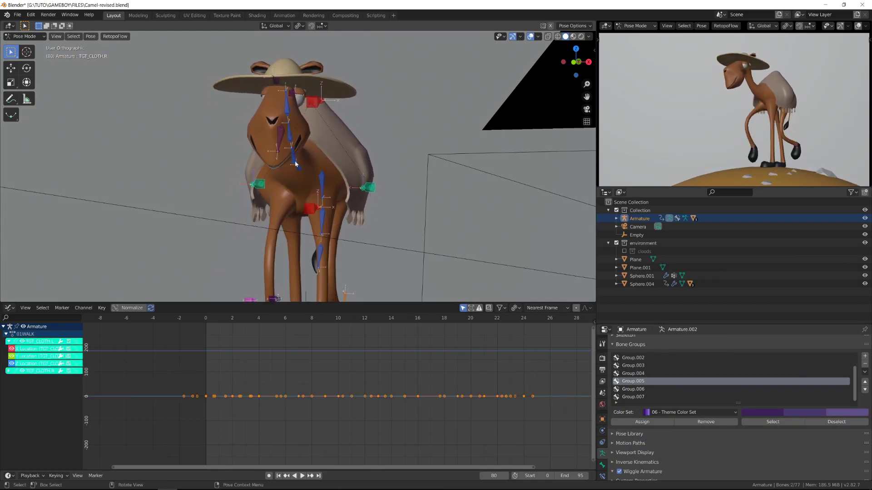
pyautogui.moveTo(207, 319); pyautogui.dragTo(260, 336)
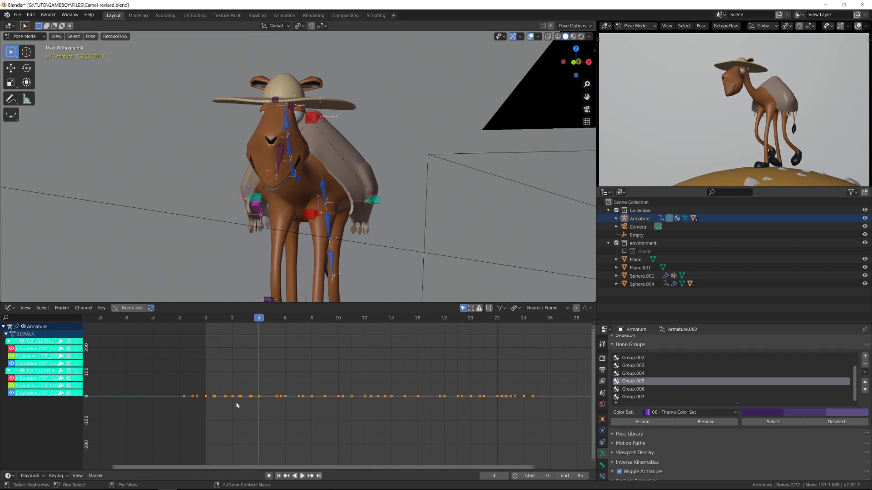
# - Frame the cloth targets' location curves and add CTRL.STRETH to the selection to compare their motion
pyautogui.press('Home')
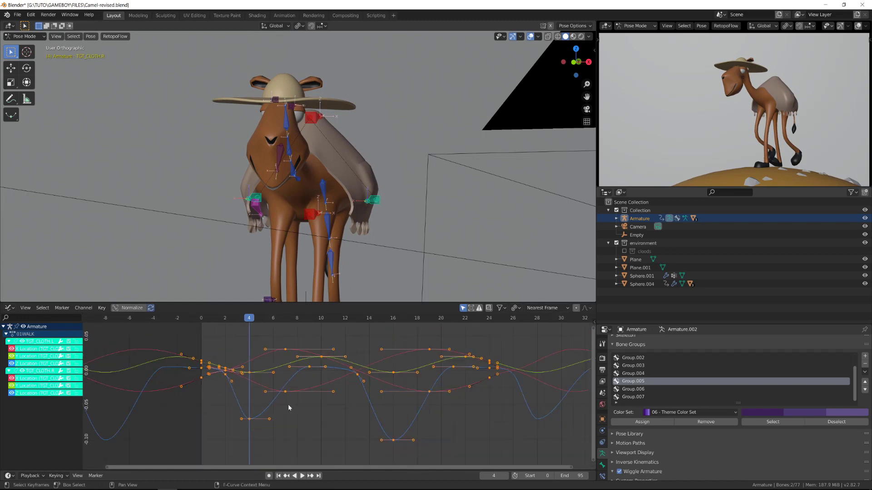
pyautogui.scroll(-2, 313, 369)
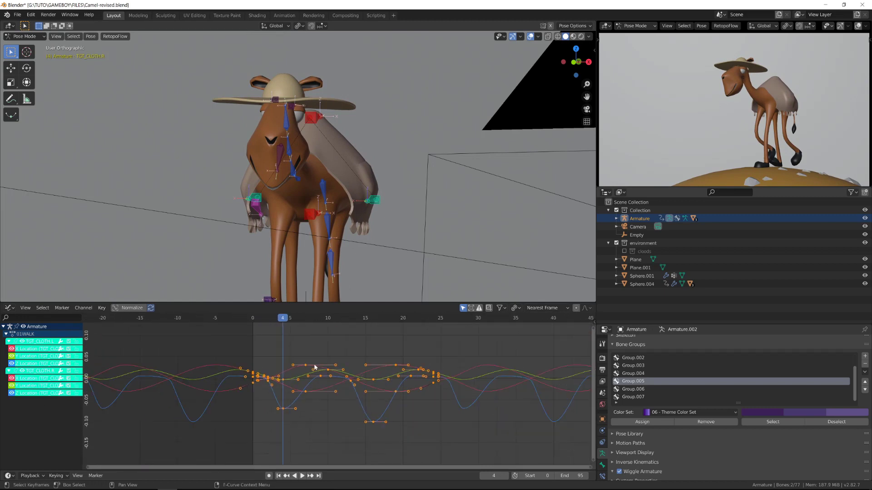
pyautogui.keyDown('shift'); pyautogui.click(318, 118); pyautogui.keyUp('shift')
pyautogui.scroll(3, 351, 380)
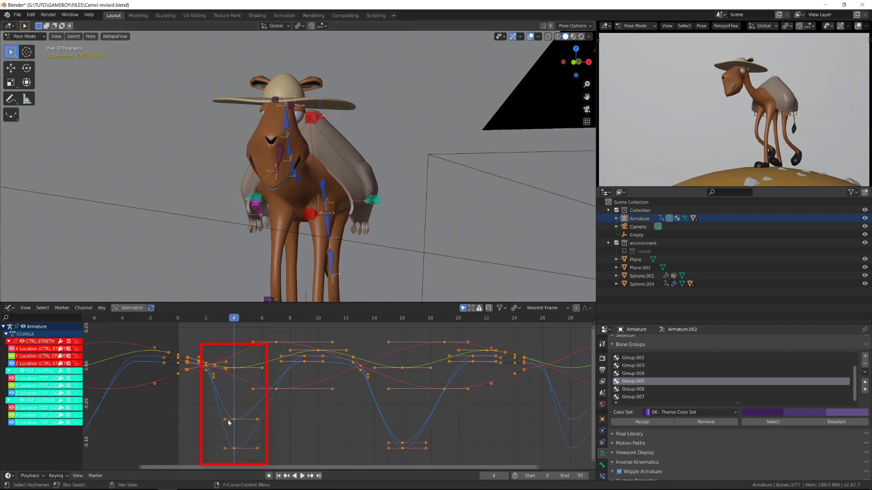
# - Shift all of CTRL.STRETH's location keyframes one frame later and play back the walk cycle
pyautogui.hotkey('alt', 'a')
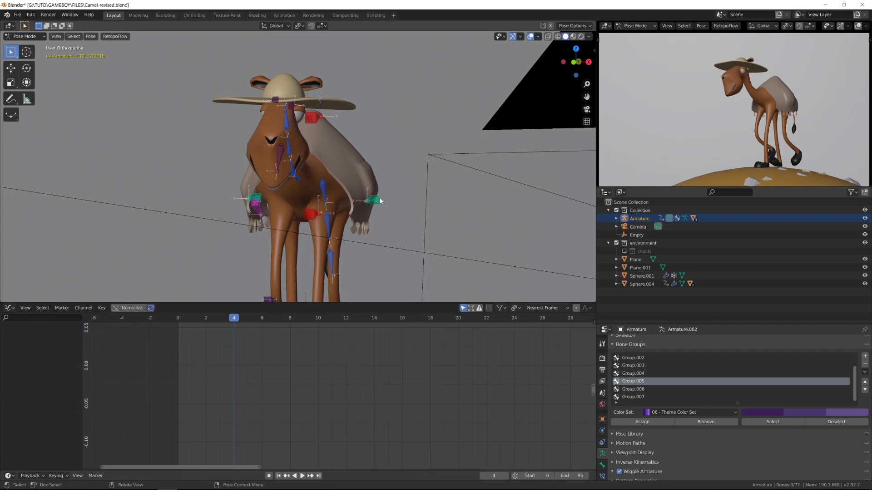
pyautogui.click(380, 200)
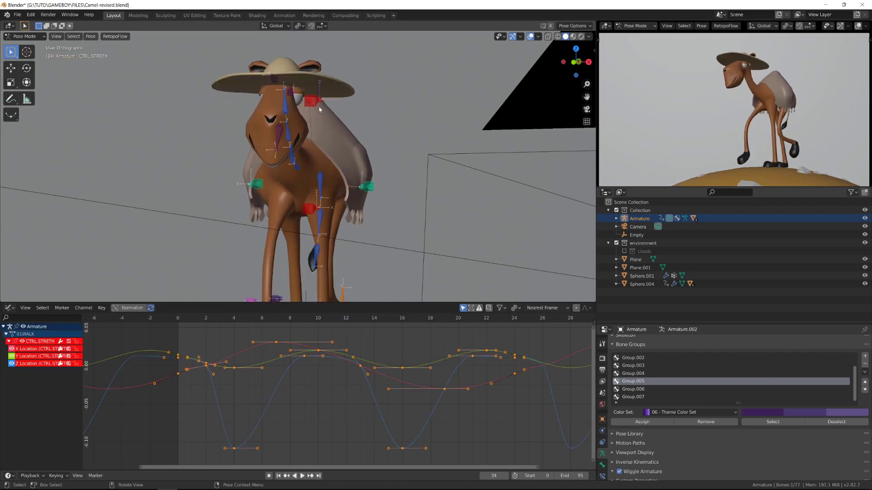
pyautogui.scroll(-4, 259, 408)
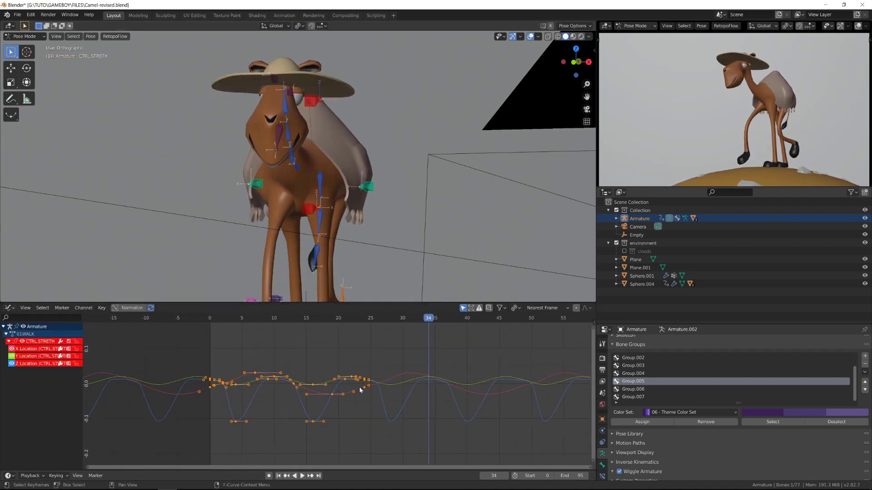
pyautogui.keyDown('ctrl'); pyautogui.moveTo(273, 402); pyautogui.dragTo(315, 400, button='middle'); pyautogui.keyUp('ctrl')
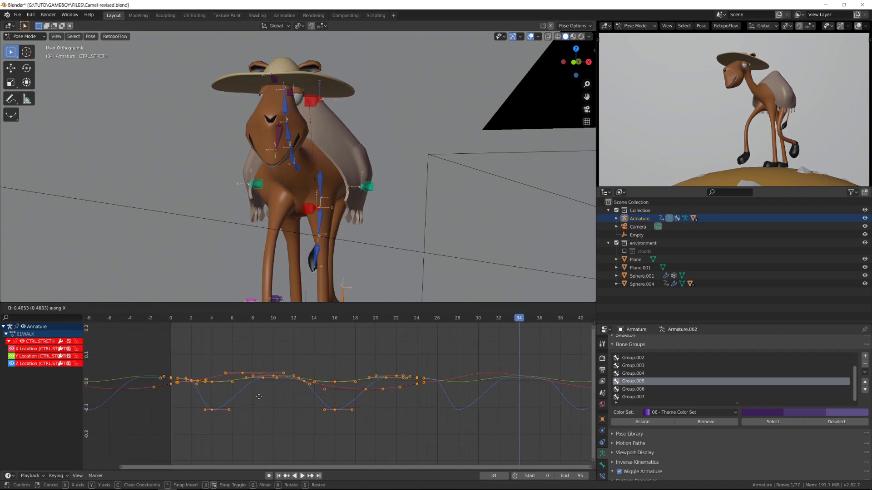
pyautogui.click(262, 401)
pyautogui.press('space')
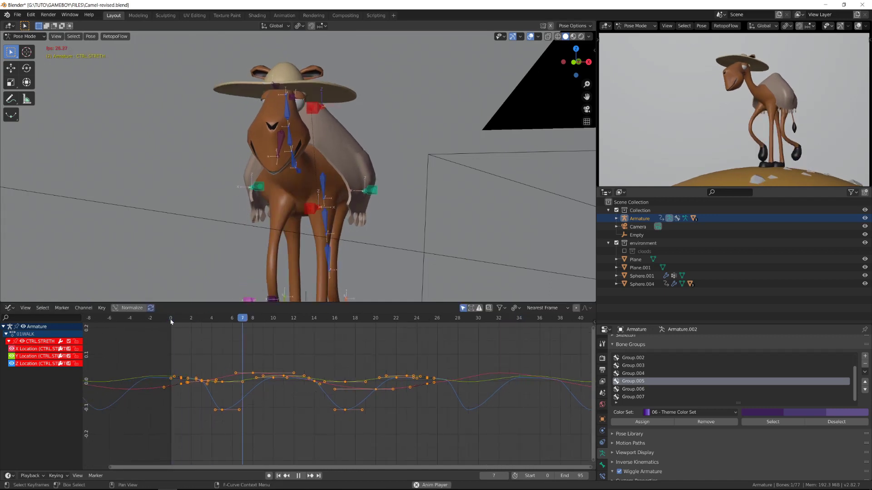
pyautogui.press('space')
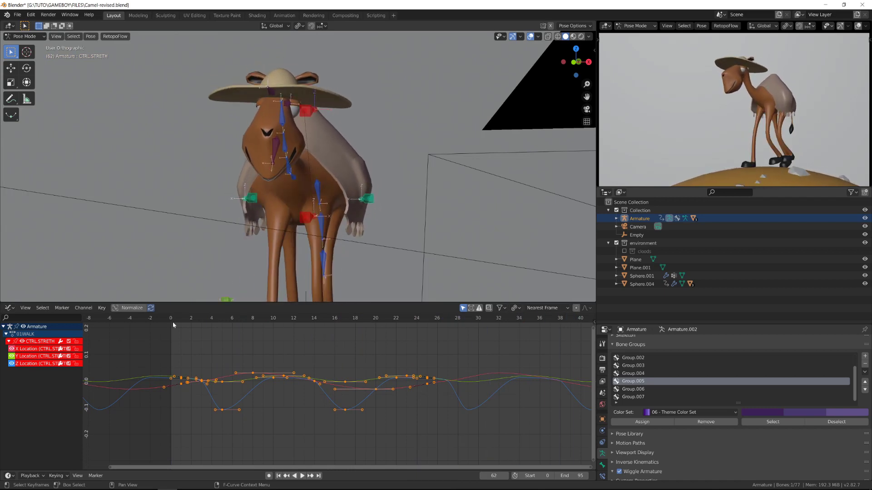
# - Try scaling CTRL.STRETH's Z Location curve vertically around the 2D Cursor pivot at frame 17
pyautogui.scroll(-2, 272, 389)
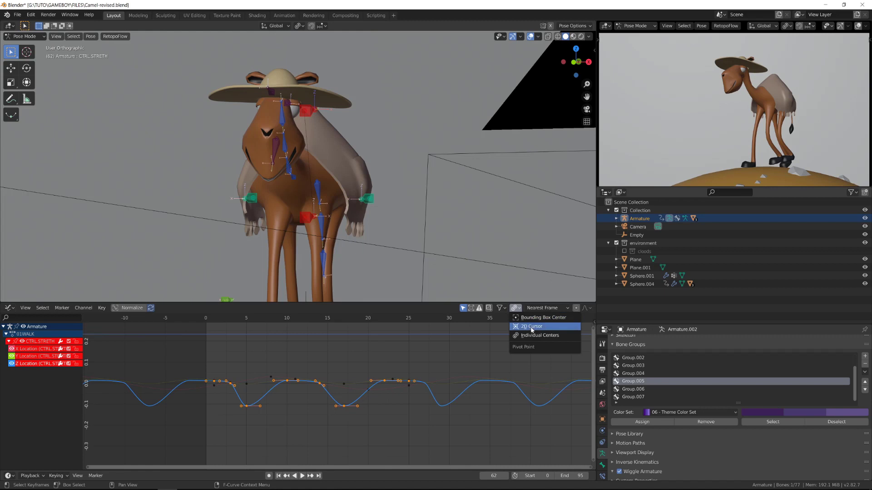
pyautogui.press('space')
pyautogui.click(344, 319)
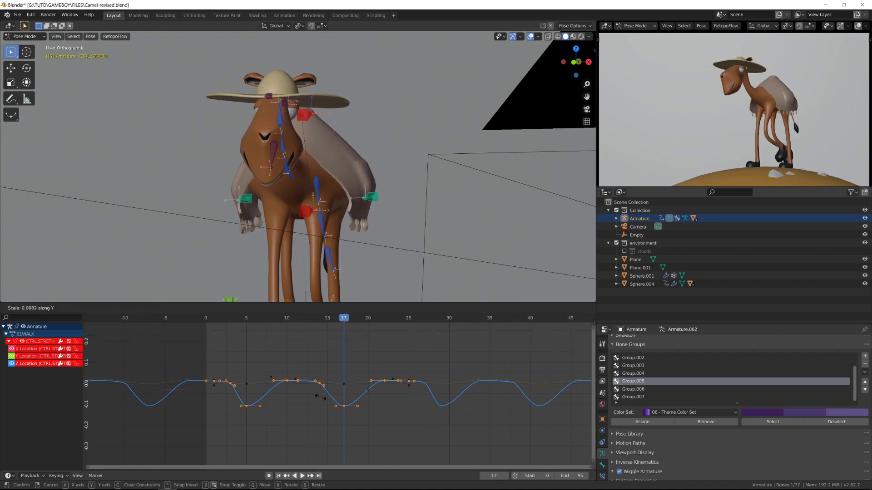
pyautogui.moveTo(316, 407)
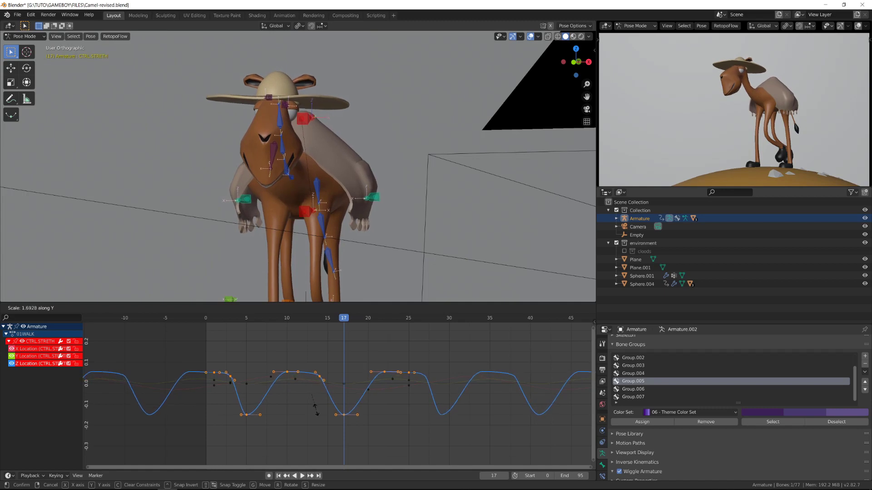
pyautogui.press('Escape')
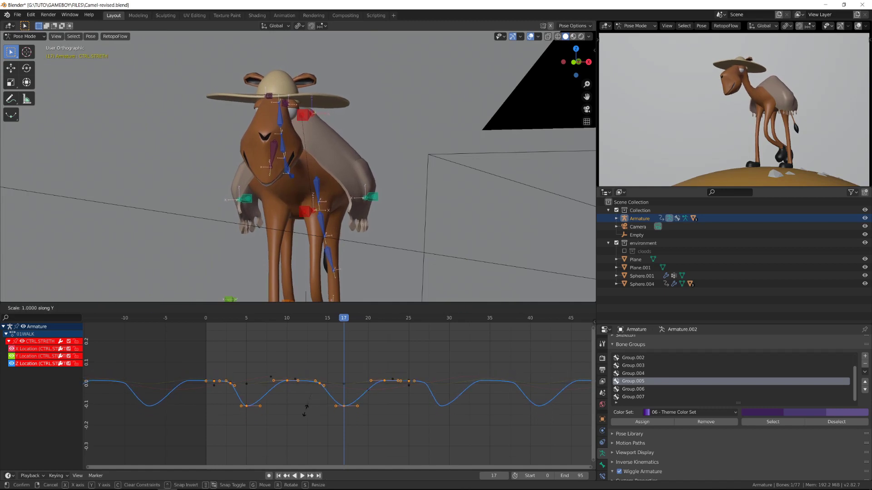
# - Play the walk with both cloth targets selected and move all their keyframes along the time axis
pyautogui.press('space')
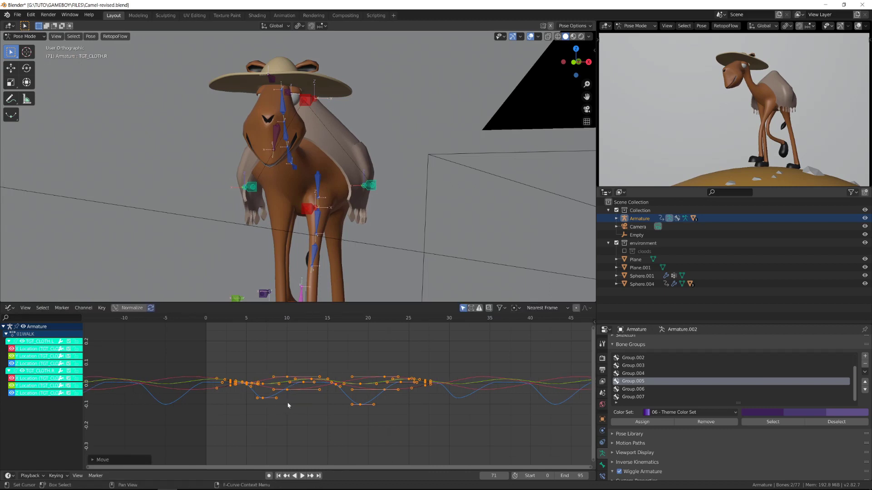
pyautogui.press('space')
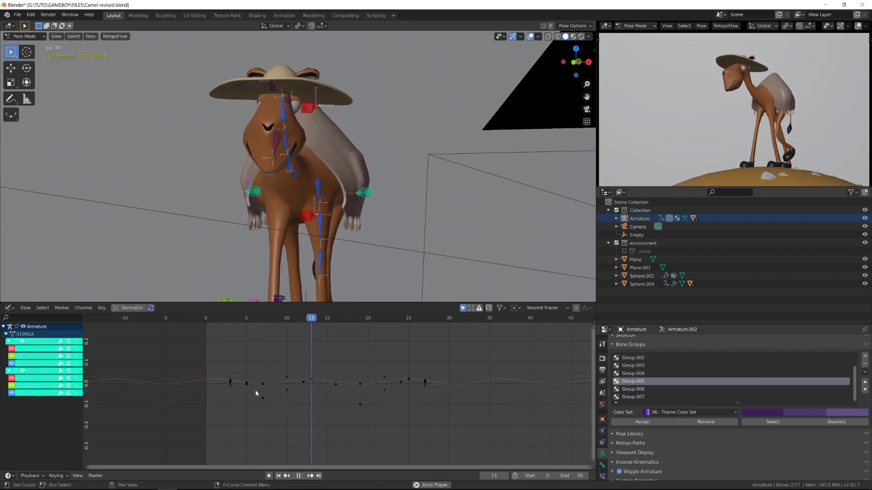
pyautogui.press('a')
pyautogui.press('g')
pyautogui.press('x')
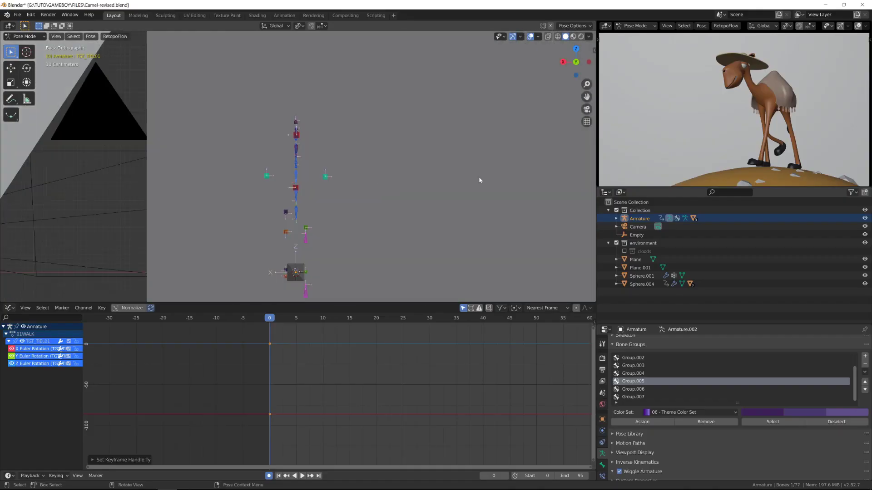
# - Hide the environment collection and play the walk from frame 0, looking closely at the tail from behind
pyautogui.click(616, 243)
pyautogui.press('space')
pyautogui.press('space')
pyautogui.click(269, 319)
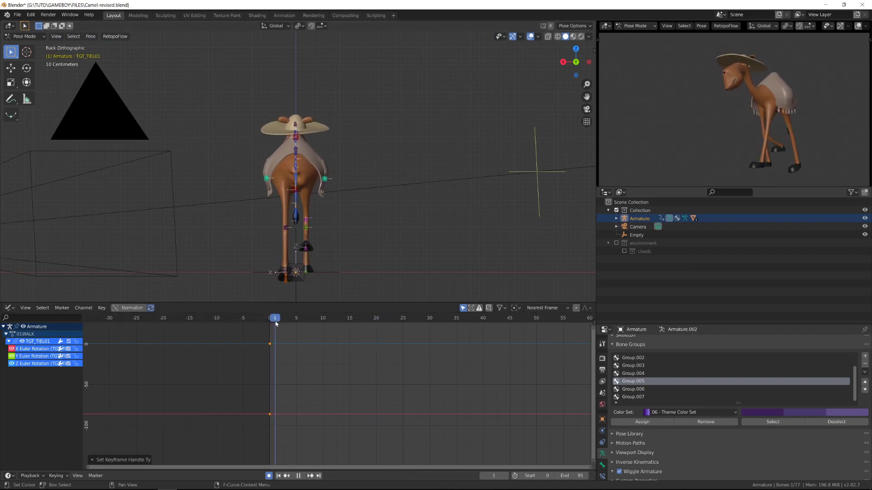
pyautogui.moveTo(308, 325); pyautogui.dragTo(257, 322)
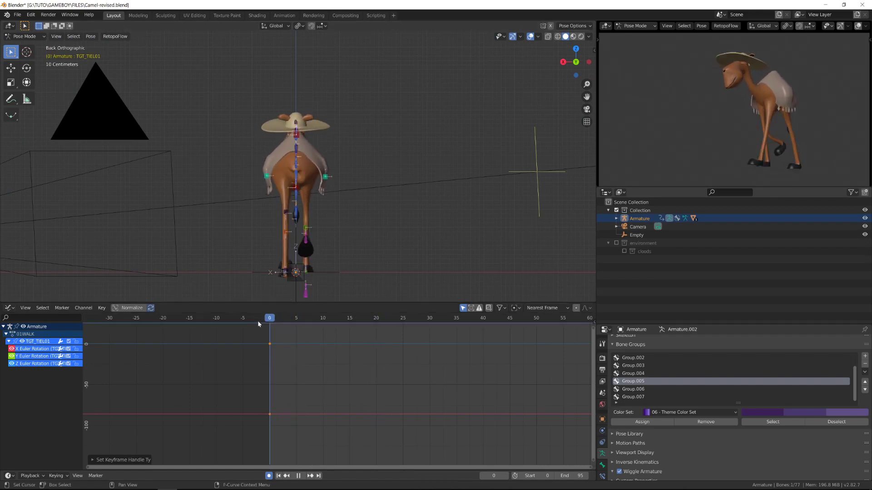
pyautogui.press('space')
pyautogui.scroll(3, 334, 180)
pyautogui.scroll(2, 312, 142)
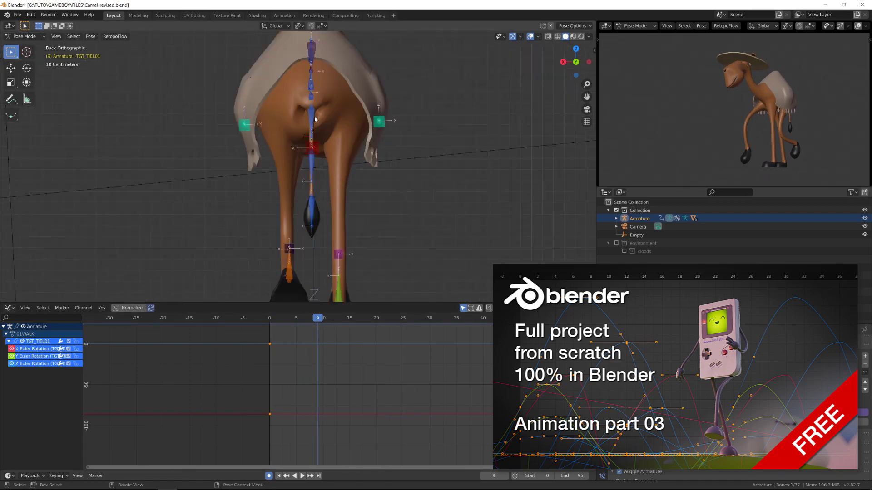
# - Duplicate TGT_TIEL01's Y Euler Rotation keyframe and move the copy to swing the tail sideways to about -30 degrees mid-cycle
pyautogui.click(270, 348)
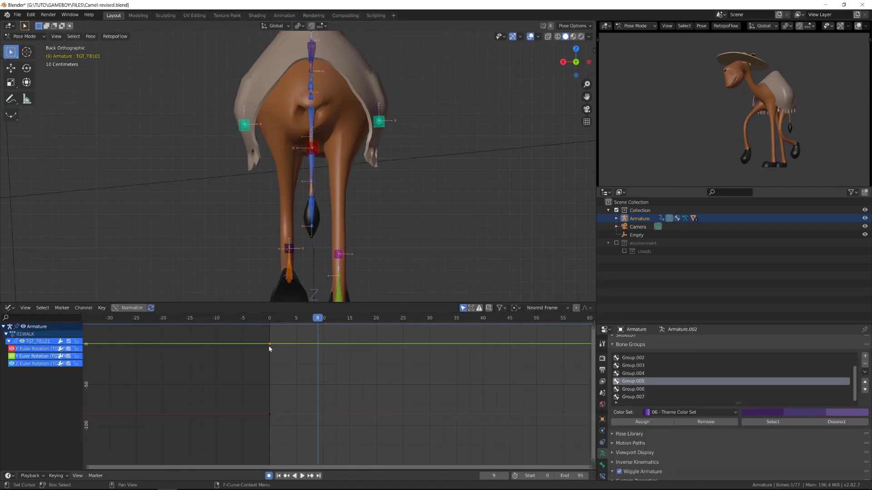
pyautogui.hotkey('shift', 'd')
pyautogui.press('g')
pyautogui.moveTo(321, 334); pyautogui.dragTo(339, 350)
pyautogui.click(345, 381)
pyautogui.press('g')
pyautogui.click(313, 334)
# - Duplicate TGT_TIEL01's keyframe at frame 0 to frame 24 to close the tail's cycle
pyautogui.keyDown('shift'); pyautogui.moveTo(313, 334); pyautogui.dragTo(398, 348, button='right'); pyautogui.keyUp('shift')
pyautogui.press('a')
pyautogui.hotkey('shift', 'e')
pyautogui.click(377, 402)
pyautogui.moveTo(248, 338); pyautogui.dragTo(291, 355)
pyautogui.hotkey('shift', 'd')
pyautogui.click(399, 352)
# - Reshape TGT_TIEL01's Y Euler Rotation curve with an opposite swing at frame 3 and the mid-cycle keyframe at frame 15
pyautogui.scroll(3, 388, 353)
pyautogui.moveTo(387, 352); pyautogui.dragTo(436, 366, button='middle')
pyautogui.keyDown('shift'); pyautogui.moveTo(465, 337); pyautogui.dragTo(389, 350, button='right'); pyautogui.keyUp('shift')
pyautogui.moveTo(374, 363); pyautogui.dragTo(403, 388)
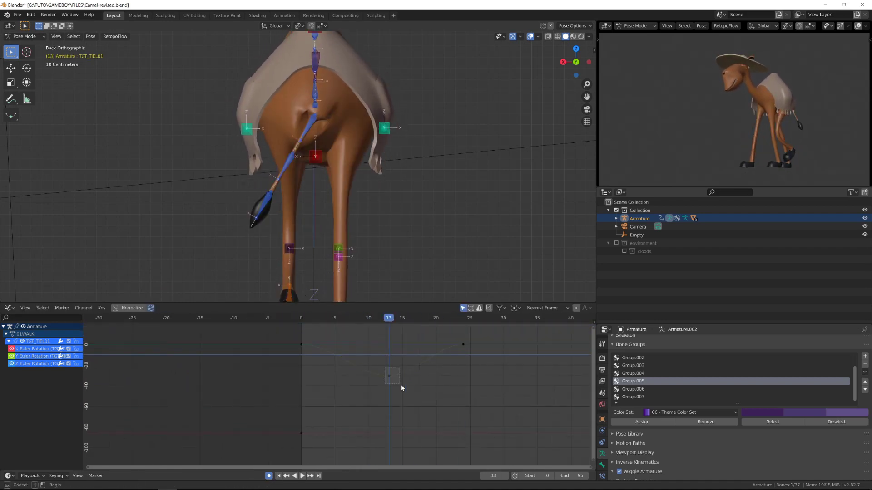
pyautogui.hotkey('shift', 'd')
pyautogui.click(338, 352)
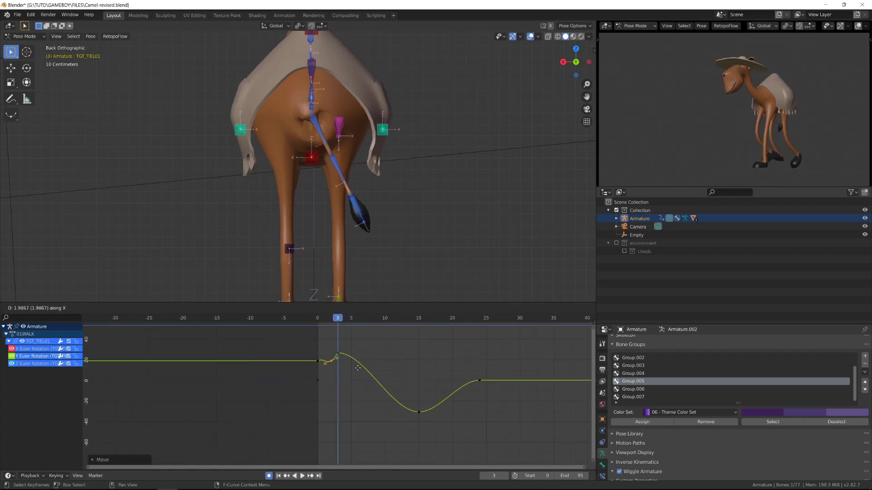
pyautogui.click(496, 380)
# - Make TGT_TIEL01's rotation curves cyclic and set the scene's end frame to 23
pyautogui.press('space')
pyautogui.scroll(-5, 408, 363)
pyautogui.press('a')
pyautogui.hotkey('shift', 'e')
pyautogui.click(337, 356)
pyautogui.doubleClick(571, 476)
pyautogui.write('23')
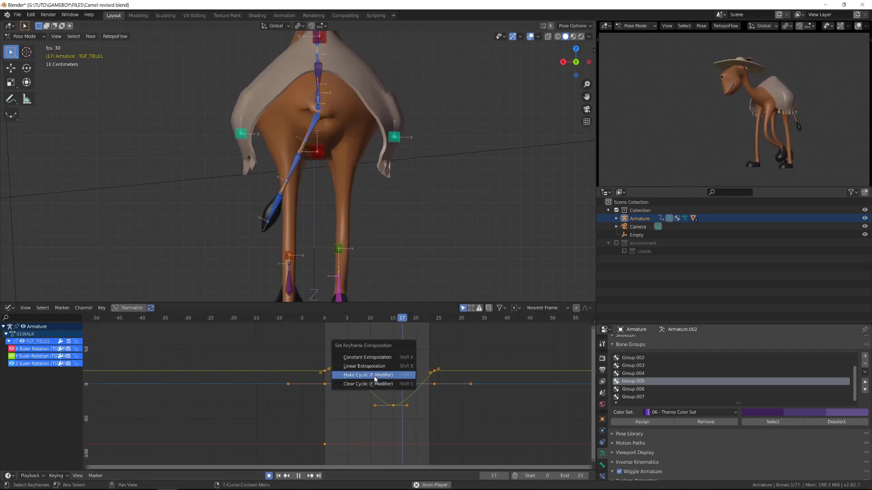
# - Scale TGT_TIEL01's rotation keyframes to reduce the tail's swing
pyautogui.scroll(2, 374, 380)
pyautogui.press('space')
pyautogui.press('s')
pyautogui.click(391, 395)
# - Hide the second tail bone's X and Y Euler Rotation curves and try to paste the swing keyframes at frame 0
pyautogui.click(329, 318)
pyautogui.click(331, 180)
pyautogui.moveTo(12, 349); pyautogui.dragTo(11, 357)
pyautogui.moveTo(309, 347); pyautogui.dragTo(340, 377)
pyautogui.click(320, 130)
pyautogui.click(326, 168)
pyautogui.click(326, 318)
pyautogui.hotkey('ctrl', 'v')
# - Copy TGT_TIEL01's swing keyframes onto the second tail bone, shift them in time to delay its motion, and play the result
pyautogui.click(317, 120)
pyautogui.hotkey('ctrl', 'c')
pyautogui.click(328, 164)
pyautogui.hotkey('ctrl', 'v')
pyautogui.press('g')
pyautogui.click(355, 363)
pyautogui.press('space')
pyautogui.press('space')
# - Paste the swing keyframes into TGT_TIEL03's Z Euler Rotation from frame 0, shift them about 6 frames later and play the result
pyautogui.click(324, 320)
pyautogui.click(328, 212)
pyautogui.moveTo(12, 349); pyautogui.dragTo(12, 357)
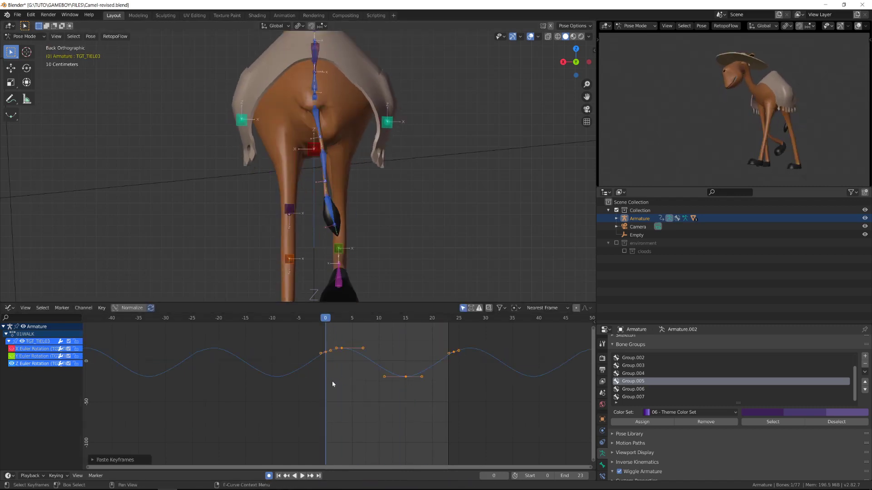
pyautogui.click(363, 382)
pyautogui.press('space')
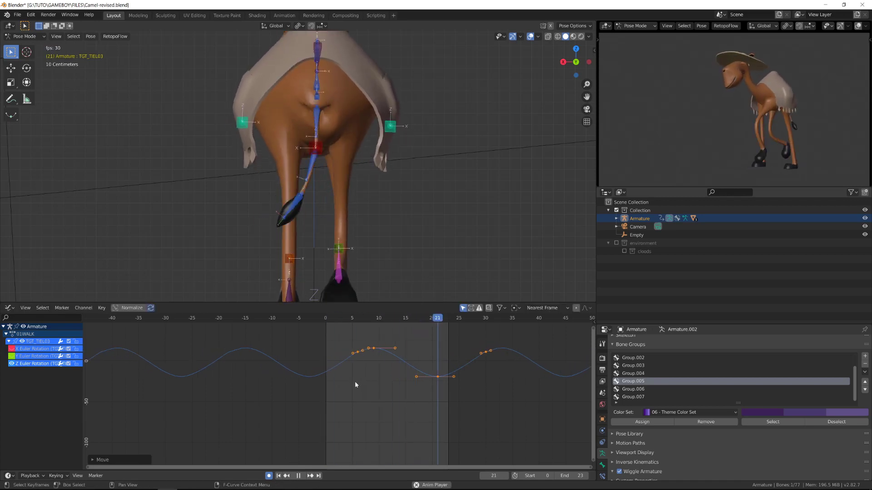
# - View the camel from the side, select neck bones TGT_SHELL01 to TGT_SHELL04 and examine the neck's motion during playback
pyautogui.press('KP_1')
pyautogui.press('KP_3')
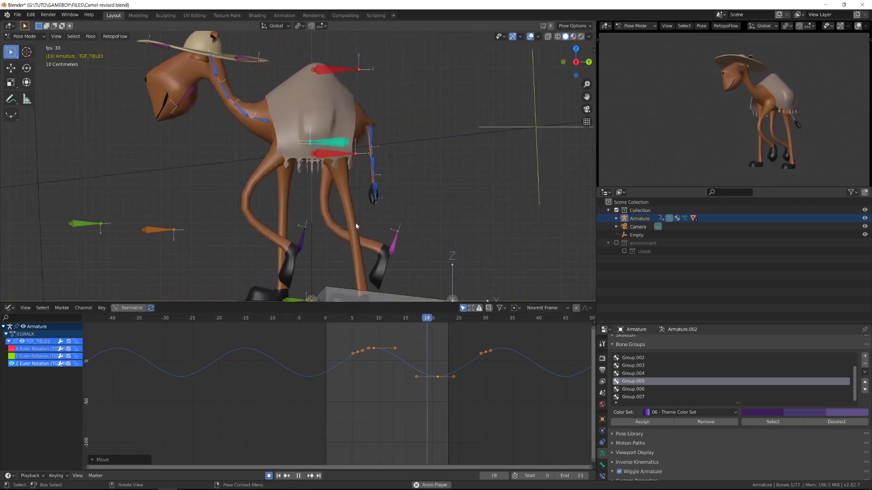
pyautogui.press('space')
pyautogui.keyDown('shift'); pyautogui.moveTo(233, 95); pyautogui.dragTo(272, 131, button='middle'); pyautogui.keyUp('shift')
pyautogui.click(297, 155)
pyautogui.scroll(3, 272, 150)
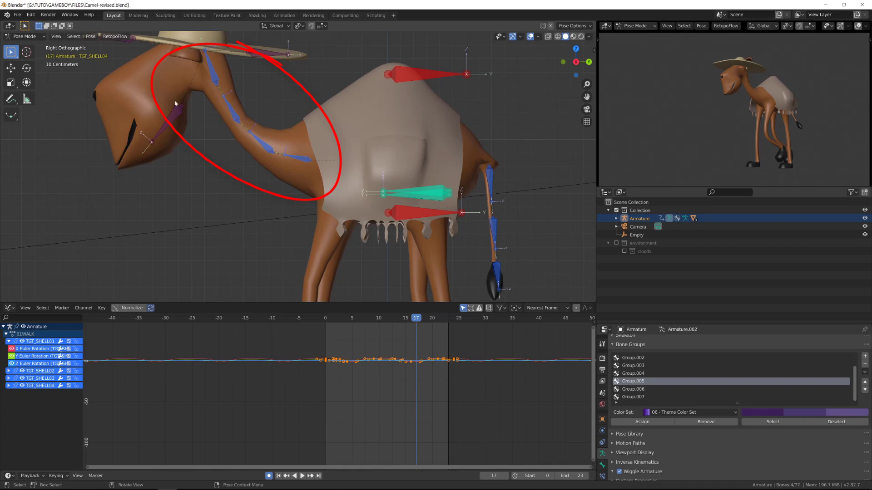
pyautogui.press('space')
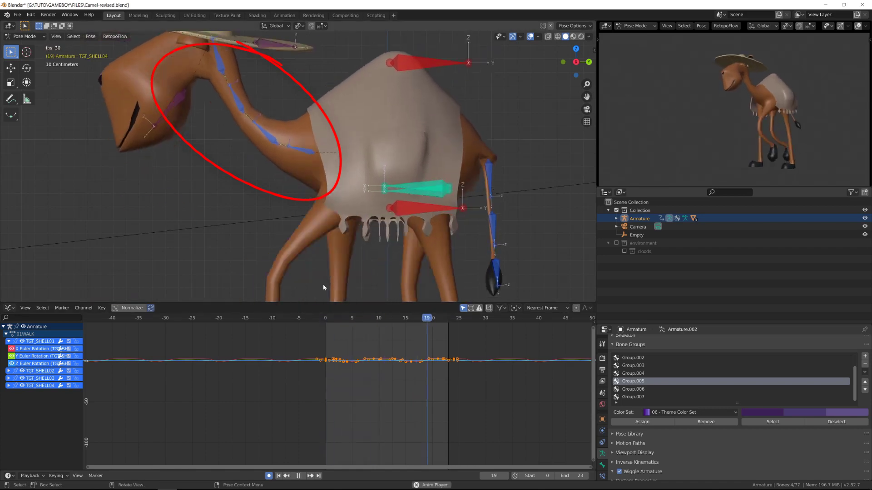
pyautogui.scroll(-3, 275, 187)
pyautogui.press('space')
pyautogui.scroll(4, 275, 186)
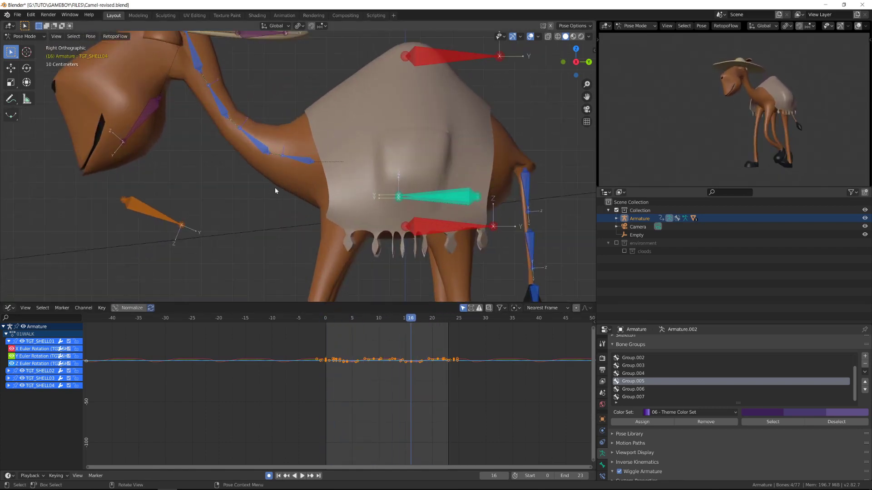
# - Enter Edit Mode on the armature and show the bone layer controls beside the viewport
pyautogui.press('Tab')
pyautogui.keyDown('shift'); pyautogui.moveTo(276, 185); pyautogui.dragTo(330, 201, button='middle'); pyautogui.keyUp('shift')
pyautogui.scroll(-3, 305, 194)
pyautogui.press('n')
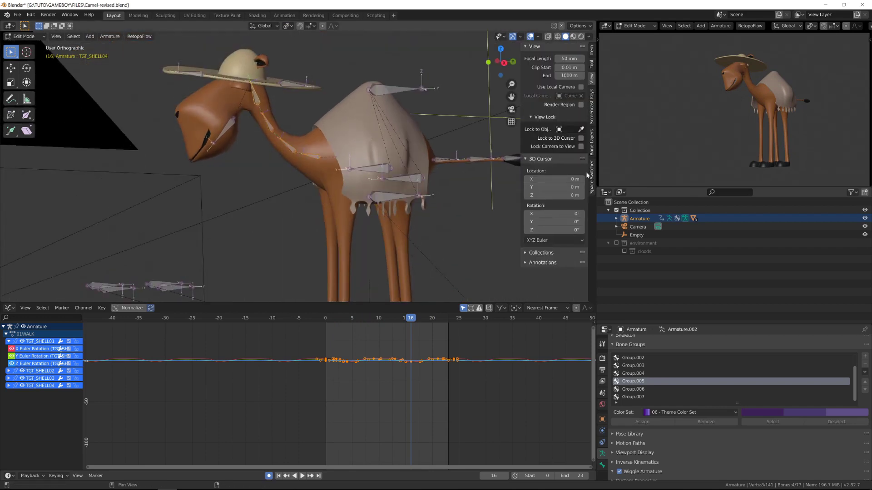
pyautogui.click(592, 180)
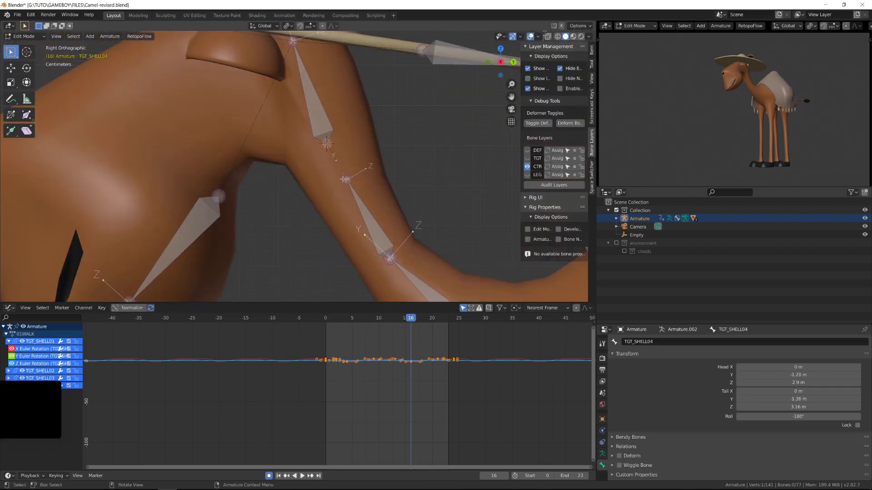
# - Extrude a new bone along Y from the joint between the two upper neck bones and recalculate its roll
pyautogui.keyDown('shift'); pyautogui.moveTo(345, 180); pyautogui.dragTo(245, 141, button='middle'); pyautogui.keyUp('shift')
pyautogui.scroll(-3, 292, 146)
pyautogui.scroll(1, 292, 146)
pyautogui.press('e')
pyautogui.press('y')
pyautogui.click(313, 142)
pyautogui.click(297, 139)
pyautogui.hotkey('shift', 'n')
pyautogui.click(294, 175)
# - Rename the new bone behind the head as CTRL-head-ik
pyautogui.scroll(-3, 303, 158)
pyautogui.keyDown('shift'); pyautogui.moveTo(304, 158); pyautogui.dragTo(392, 216, button='middle'); pyautogui.keyUp('shift')
pyautogui.click(253, 98)
pyautogui.write('ctrl-head-ik')
pyautogui.press('Return')
pyautogui.doubleClick(645, 342)
pyautogui.write('CTRL-head-ik')
pyautogui.press('Return')
# - Return to Pose Mode, go to frame 0 and display the armature in Rest Position
pyautogui.press('Tab')
pyautogui.scroll(4, 310, 159)
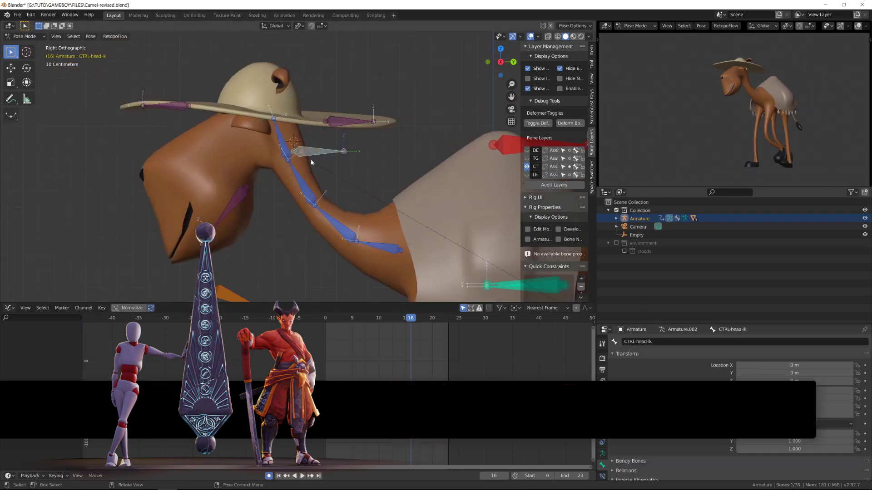
pyautogui.moveTo(339, 318); pyautogui.dragTo(325, 317)
pyautogui.click(603, 453)
pyautogui.click(618, 354)
pyautogui.click(772, 366)
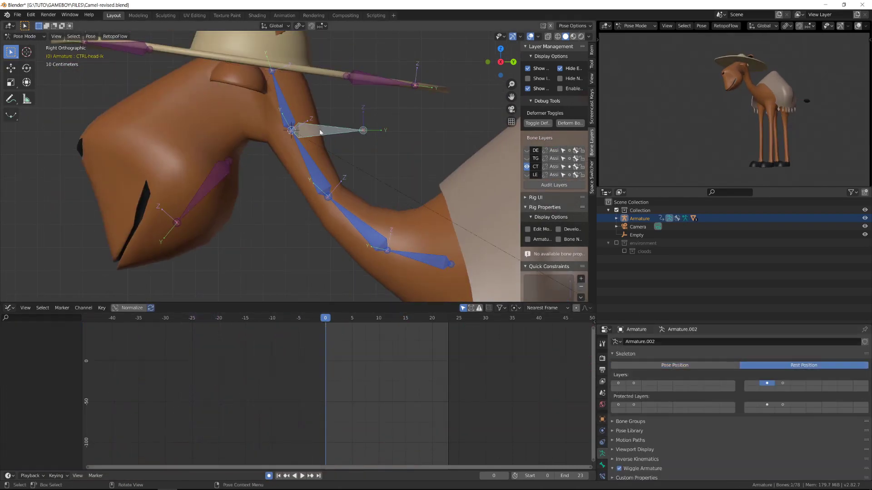
# - Add an Inverse Kinematics constraint to TGT_SHELL03 targeting CTRL-head-ik and display its settings
pyautogui.scroll(-2, 317, 140)
pyautogui.keyDown('shift'); pyautogui.moveTo(317, 140); pyautogui.dragTo(273, 138, button='middle'); pyautogui.keyUp('shift')
pyautogui.scroll(1, 273, 138)
pyautogui.keyDown('shift'); pyautogui.click(258, 157); pyautogui.keyUp('shift')
pyautogui.hotkey('ctrl', 'shift', 'c')
pyautogui.click(259, 178)
pyautogui.click(602, 476)
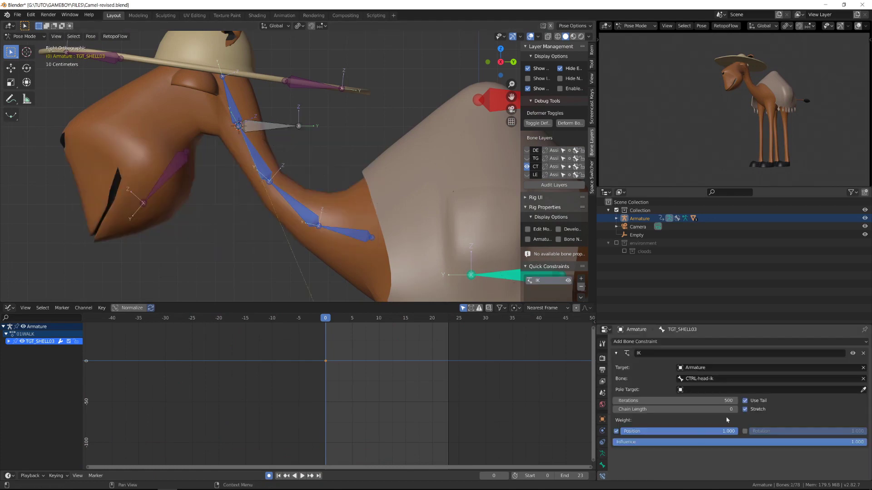
# - Switch the armature back to Pose Position and test the neck IK by moving CTRL-head-ik
pyautogui.click(273, 127)
pyautogui.press('g')
pyautogui.click(603, 453)
pyautogui.click(675, 366)
pyautogui.press('g')
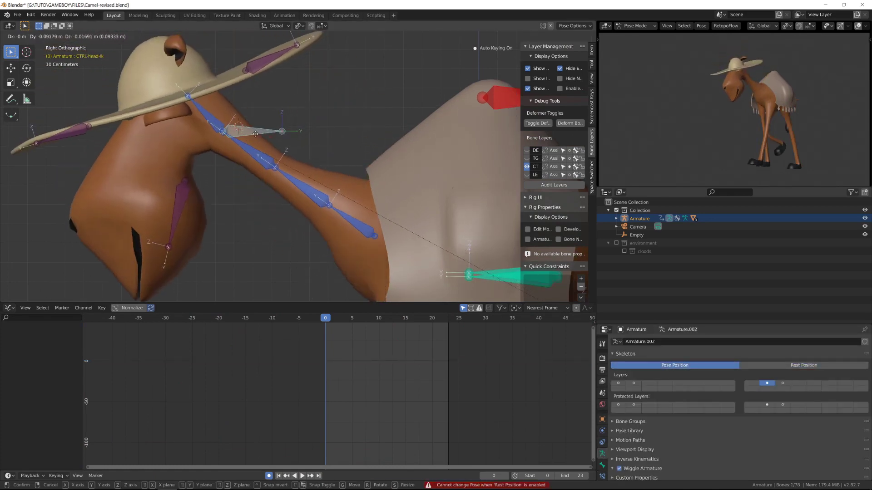
pyautogui.click(276, 138)
# - Parent TGT_SHELL04 to CTRL-head-ik in Edit Mode, and test-move the control in Pose Mode
pyautogui.press('Tab')
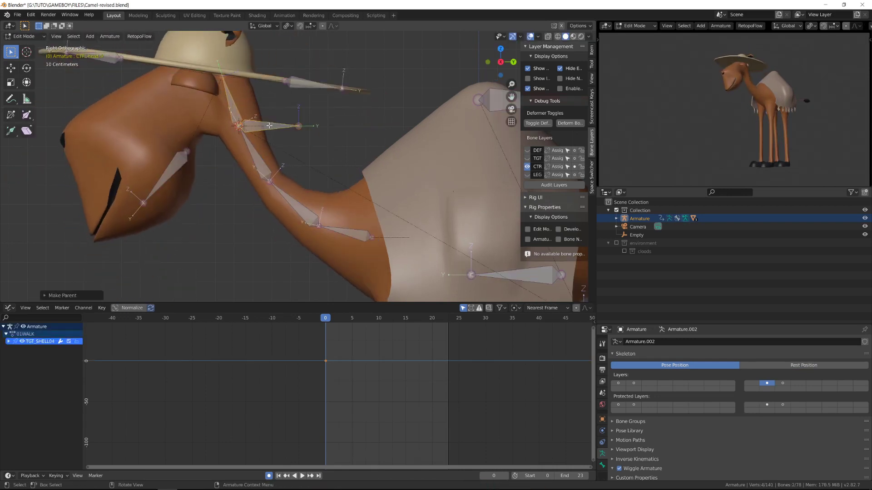
pyautogui.press('Tab')
pyautogui.press('g')
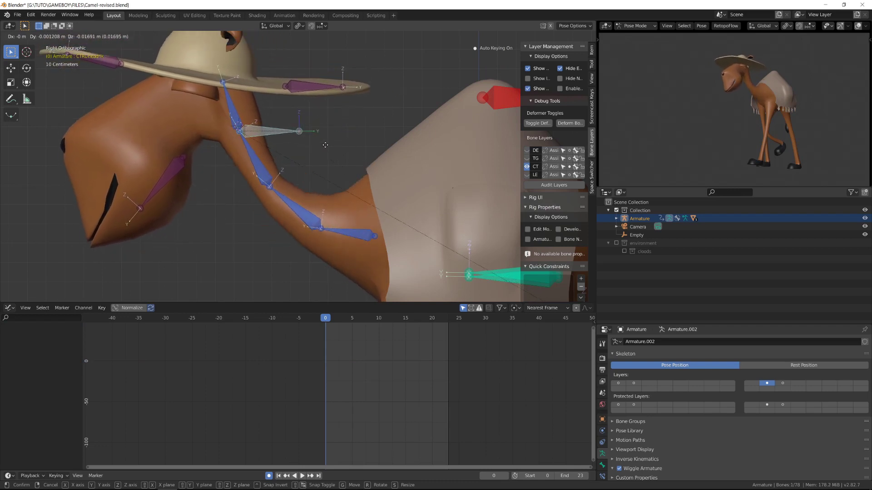
pyautogui.click(330, 149)
pyautogui.scroll(-3, 330, 149)
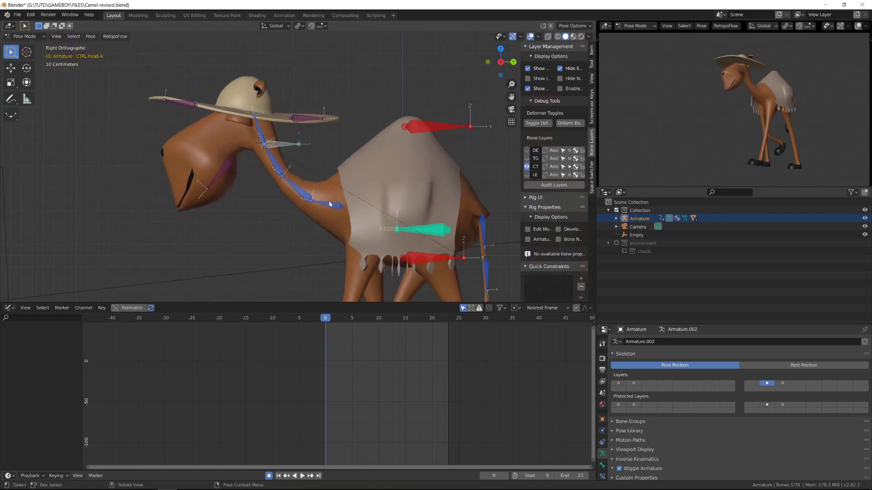
# - Delete every keyframe after frame 0 on the four neck bones TGT_SHELL01 to TGT_SHELL04, and play the walk
pyautogui.click(307, 197)
pyautogui.keyDown('shift'); pyautogui.click(281, 174); pyautogui.keyUp('shift')
pyautogui.scroll(1, 295, 213)
pyautogui.scroll(1, 344, 359)
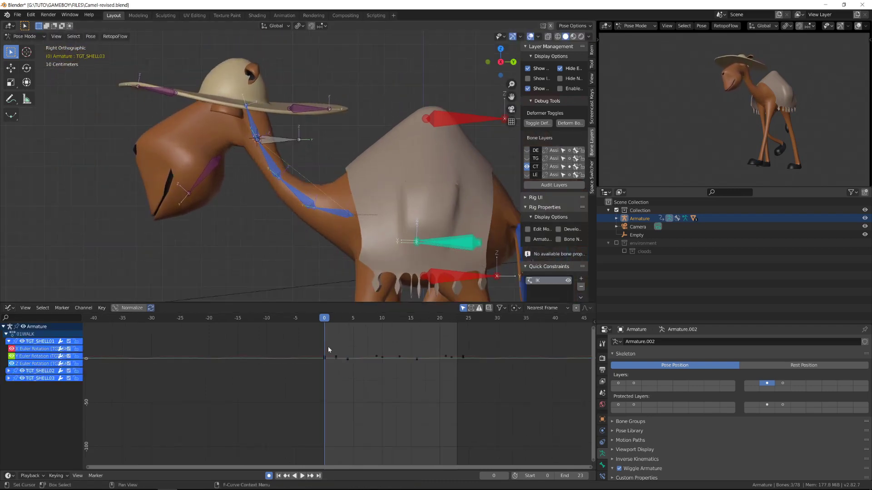
pyautogui.moveTo(459, 385); pyautogui.dragTo(465, 384)
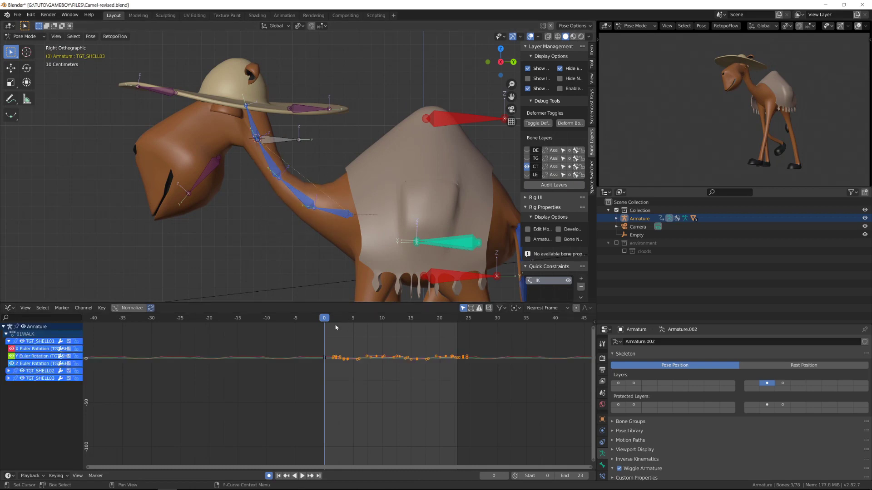
pyautogui.click(249, 124)
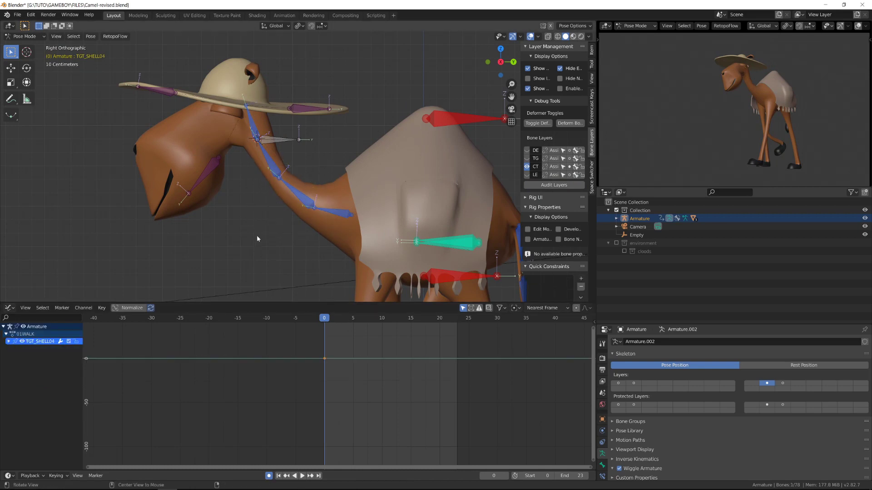
pyautogui.keyDown('shift'); pyautogui.click(328, 217); pyautogui.keyUp('shift')
pyautogui.moveTo(478, 385); pyautogui.dragTo(476, 386)
pyautogui.press('space')
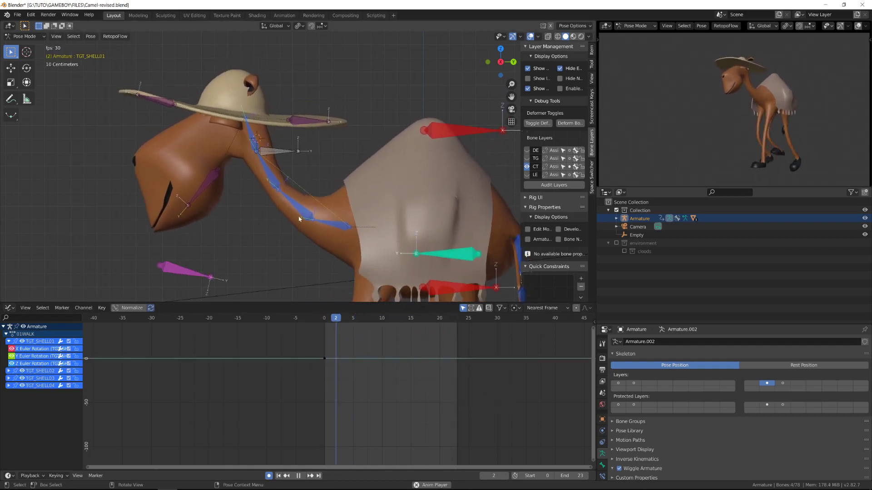
pyautogui.press('space')
# - Copy CTRL.BODY's location keyframes, key CTRL-head-ik's location at frame 0, paste the copied keyframes onto it and play the animation
pyautogui.click(282, 151)
pyautogui.keyDown('shift'); pyautogui.moveTo(395, 220); pyautogui.dragTo(317, 168, button='middle'); pyautogui.keyUp('shift')
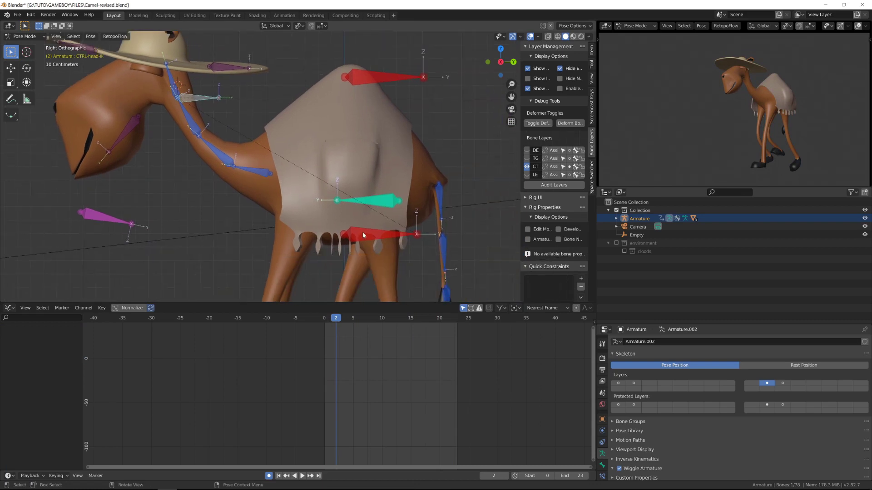
pyautogui.click(364, 232)
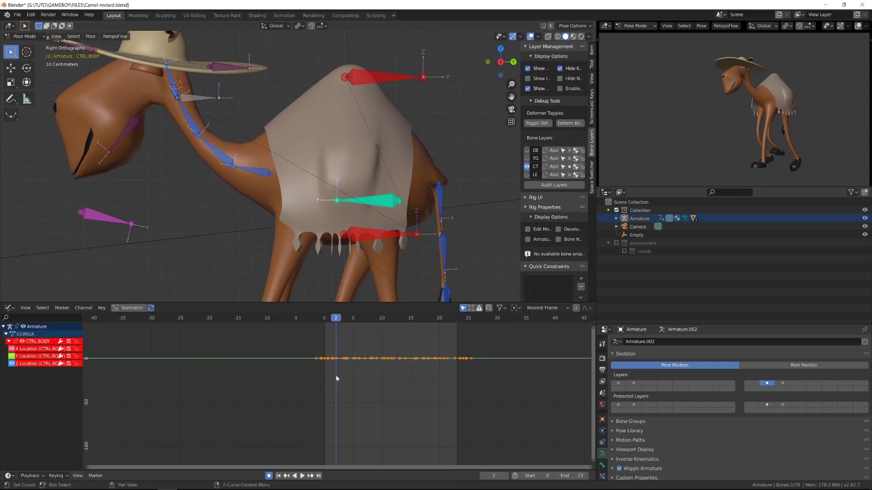
pyautogui.press('space')
pyautogui.click(325, 318)
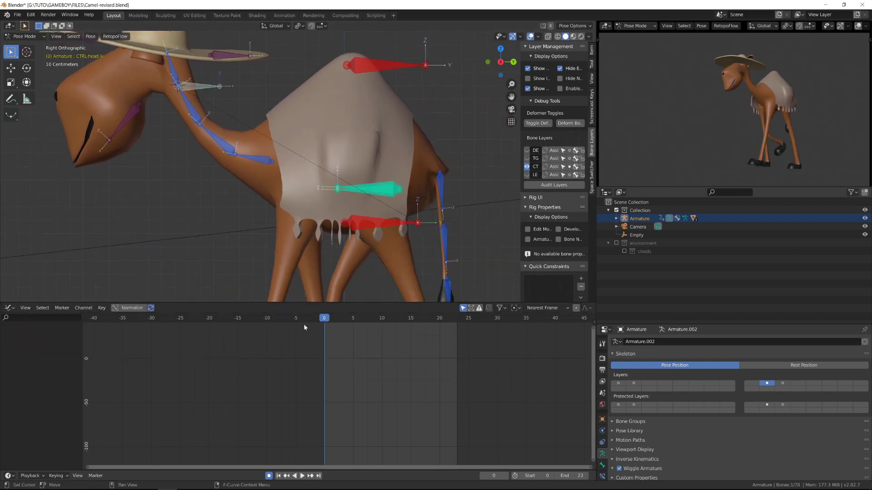
pyautogui.click(592, 56)
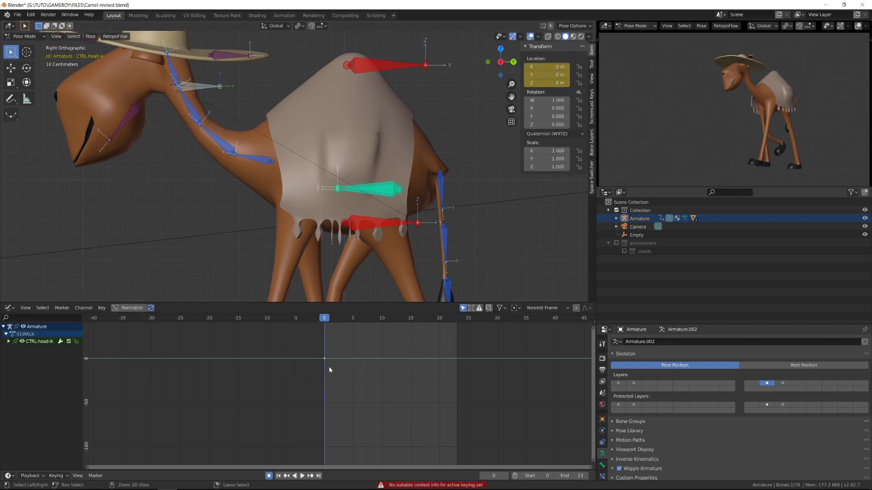
pyautogui.hotkey('ctrl', 'v')
pyautogui.press('space')
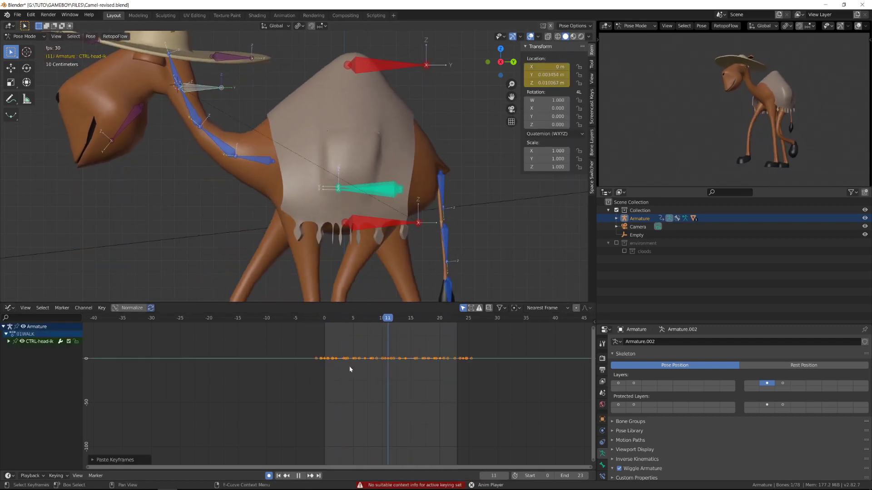
# - Make CTRL-head-ik's pasted location curves cyclic and offset them about 2 frames later in time
pyautogui.scroll(5, 350, 366)
pyautogui.moveTo(351, 366); pyautogui.dragTo(264, 394, button='middle')
pyautogui.hotkey('shift', 'e')
pyautogui.press('Home')
pyautogui.press('g')
pyautogui.press('x')
pyautogui.click(309, 379)
pyautogui.press('space')
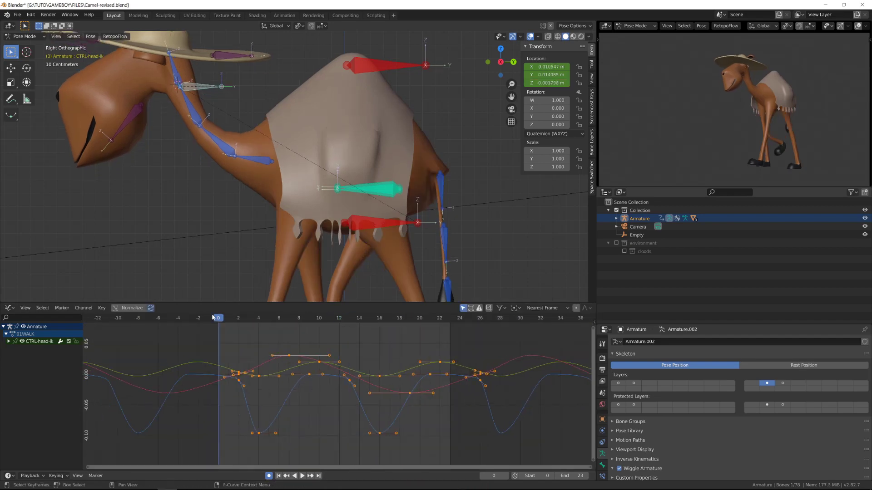
pyautogui.press('g')
pyautogui.press('x')
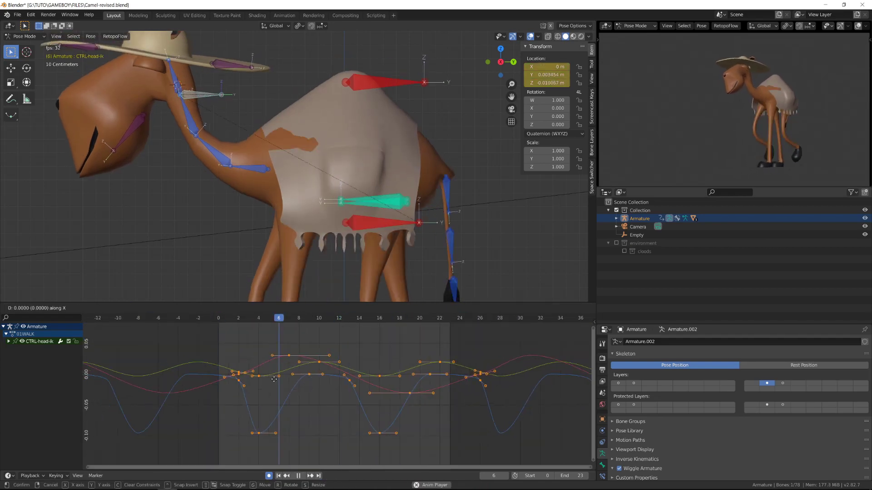
pyautogui.press('Escape')
# - Exaggerate CTRL-head-ik's Z Location curve by scaling its values by about 1.5
pyautogui.click(259, 433)
pyautogui.press('a')
pyautogui.press('s')
pyautogui.press('y')
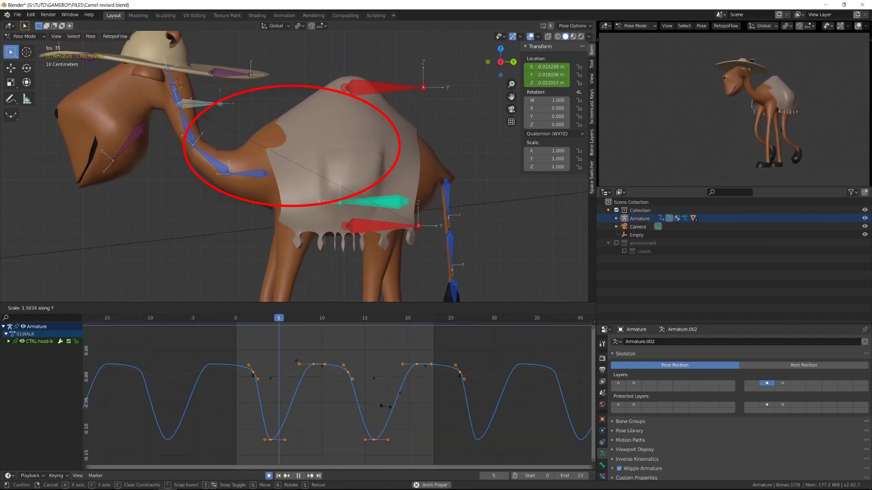
pyautogui.click(386, 411)
# - Offset CTRL-head-ik's location keyframes about 1 more frame later during playback
pyautogui.press('a')
pyautogui.press('g')
pyautogui.press('x')
pyautogui.click(356, 405)
pyautogui.press('space')
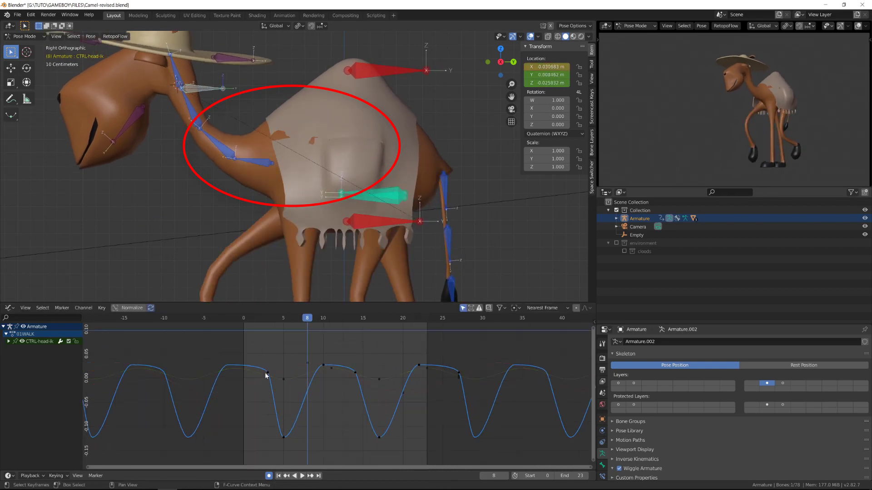
# - Increase the amplitude of CTRL-head-ik's Y Location curve and play the walk to check the head motion
pyautogui.click(266, 374)
pyautogui.press('x')
pyautogui.click(339, 367)
pyautogui.press('space')
pyautogui.click(385, 445)
pyautogui.press('space')
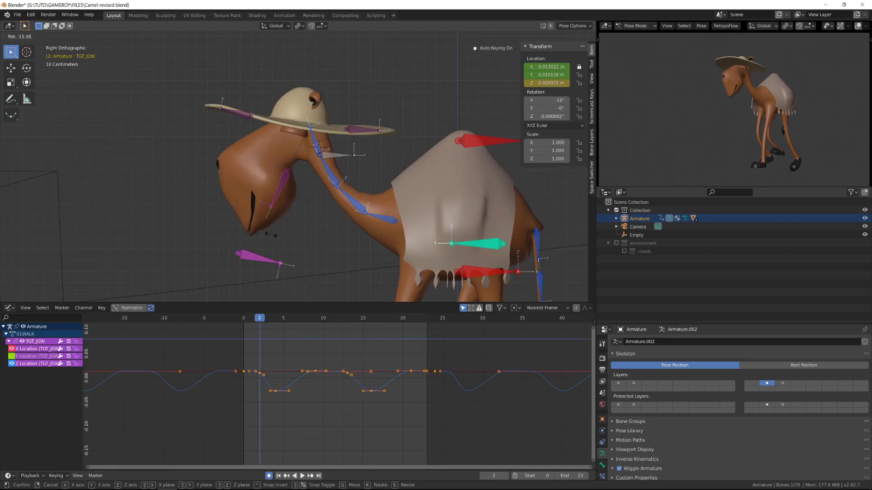
# - Test the jaw's movement by moving TGT_JOW at frame 2
pyautogui.press('g')
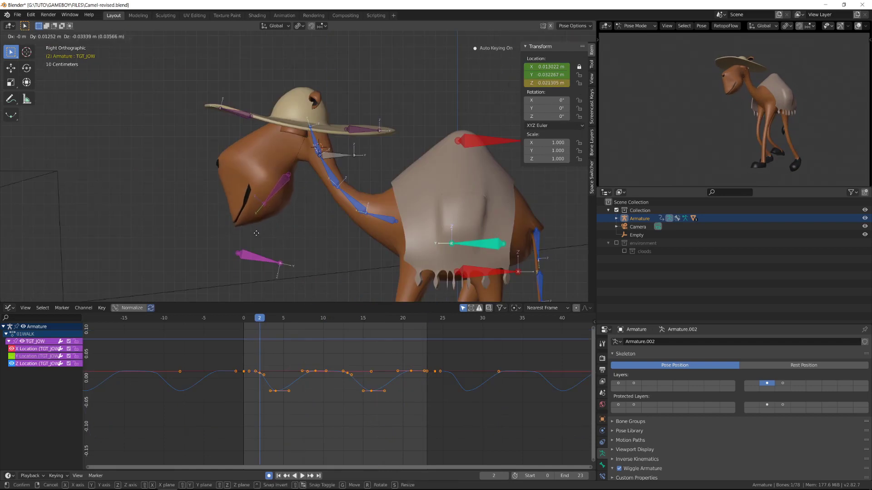
pyautogui.click(257, 224)
pyautogui.click(276, 362)
pyautogui.keyDown('shift'); pyautogui.moveTo(304, 182); pyautogui.dragTo(290, 156, button='middle'); pyautogui.keyUp('shift')
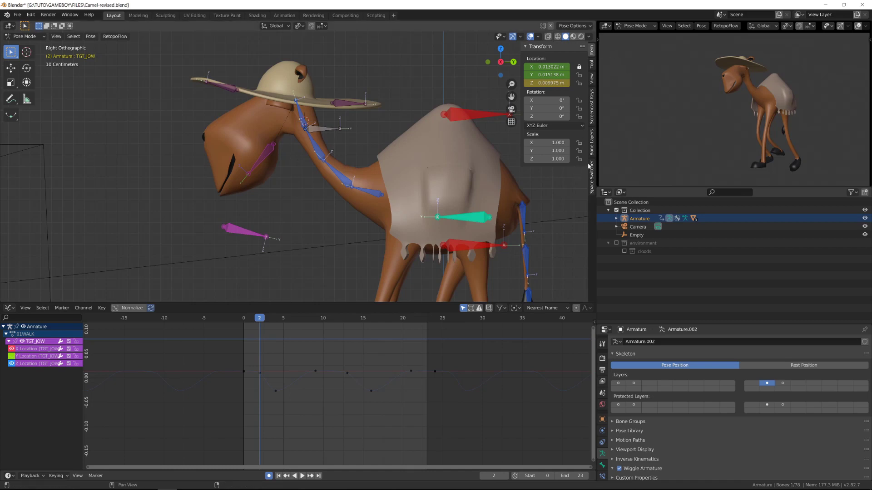
# - Extrude a horizontal bone from the tail of TGT_JOW in Edit Mode and clear its parent
pyautogui.click(592, 144)
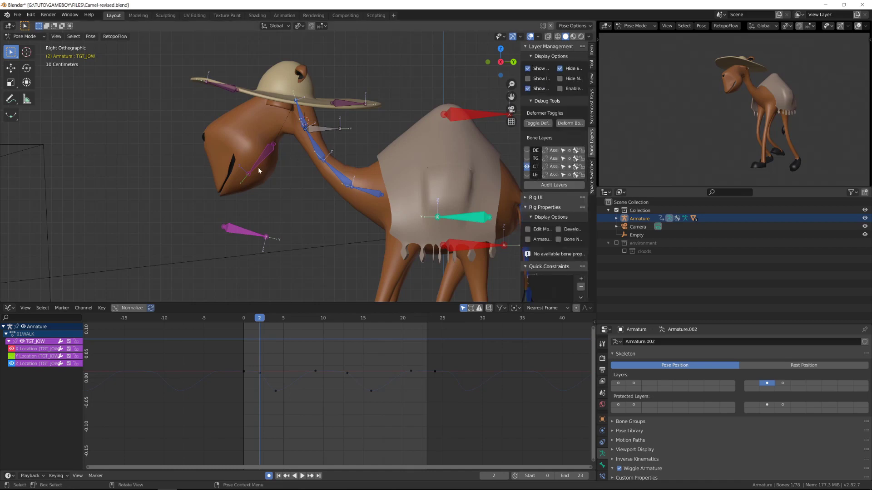
pyautogui.press('Tab')
pyautogui.scroll(3, 297, 159)
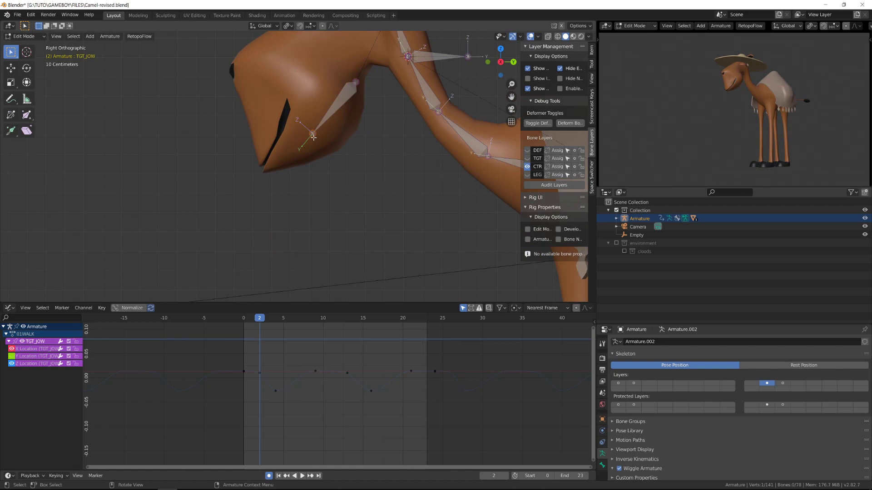
pyautogui.click(359, 141)
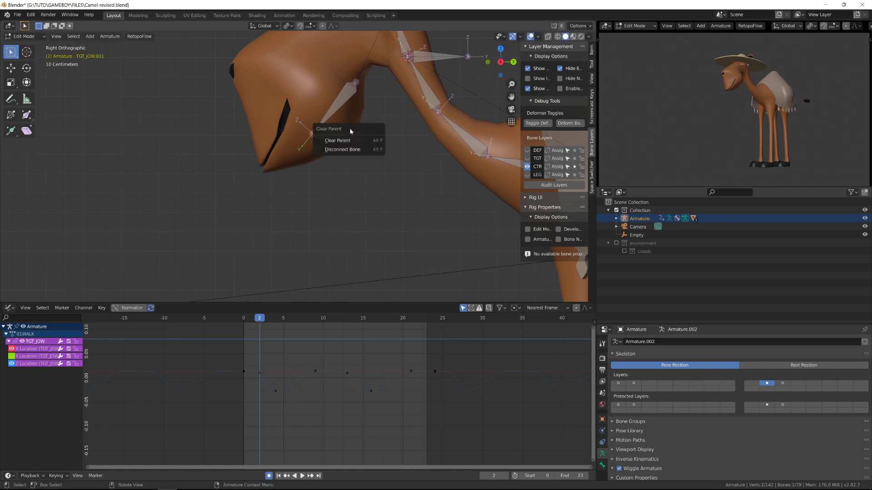
pyautogui.click(348, 140)
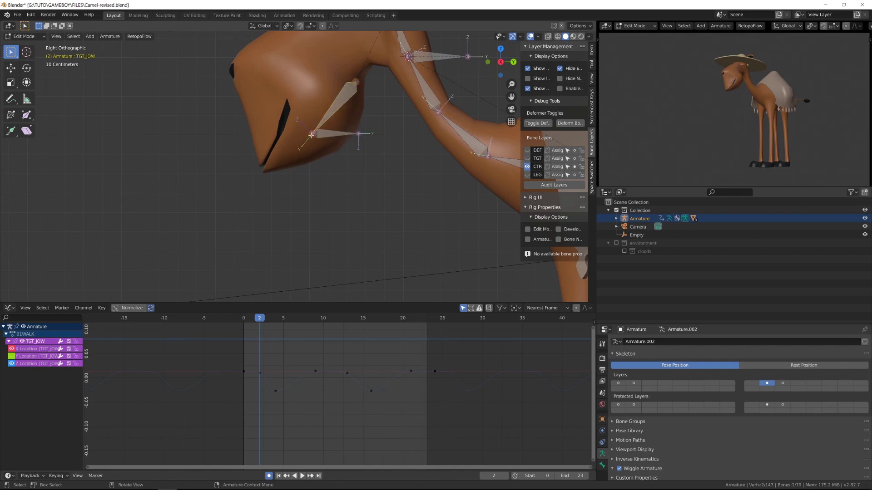
# - Lengthen TGT_JOW below the chin, extrude an unparented horizontal bone from its tail, and scale TGT_JOW back down
pyautogui.press('s')
pyautogui.click(216, 214)
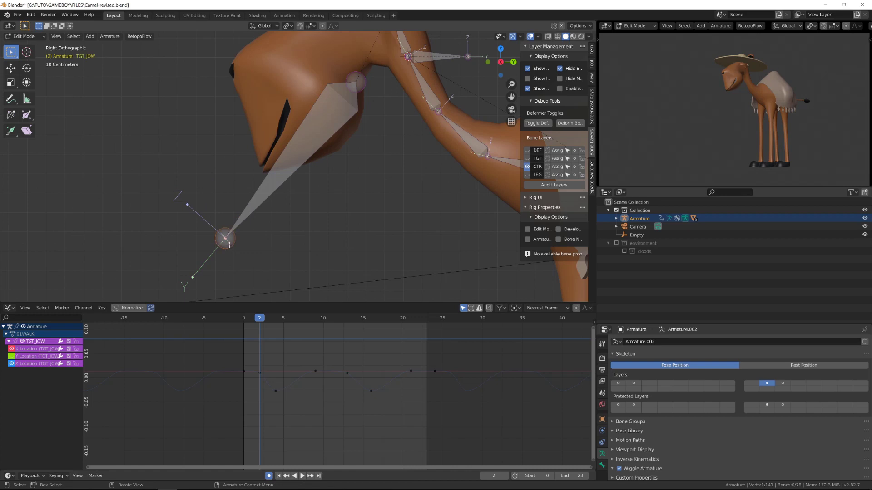
pyautogui.click(289, 245)
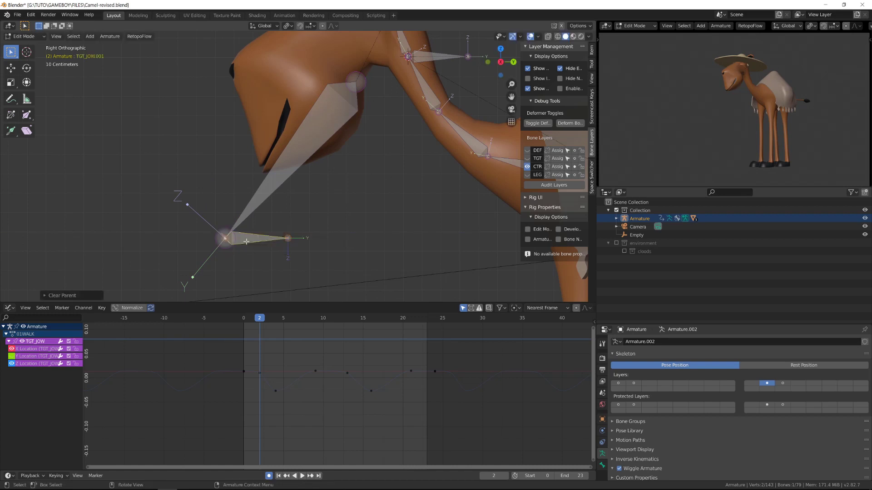
pyautogui.press('s')
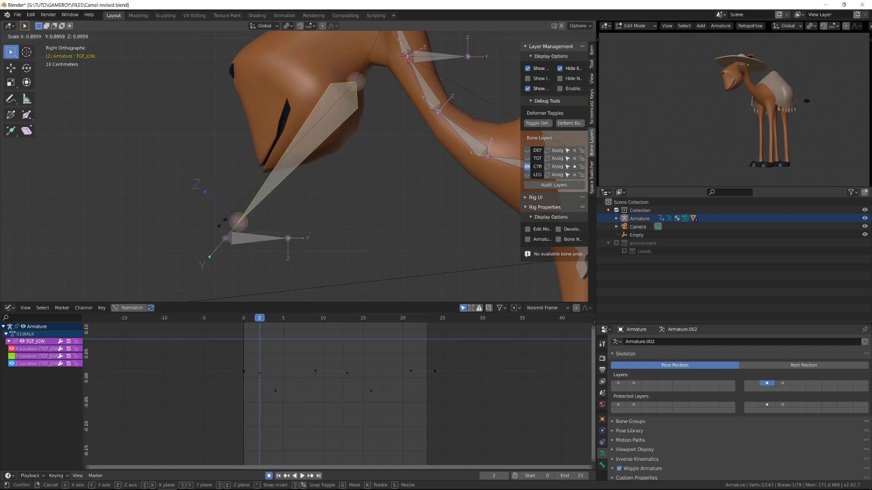
pyautogui.click(292, 156)
# - Return to Pose Mode and rename the new bone below the jaw CTRL-JOW-SEC
pyautogui.hotkey('ctrl', 'Tab')
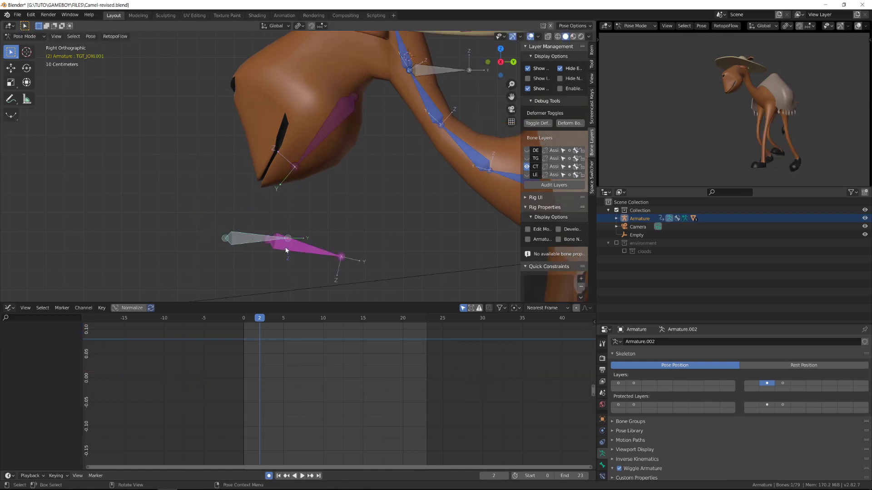
pyautogui.click(286, 250)
pyautogui.scroll(-4, 288, 246)
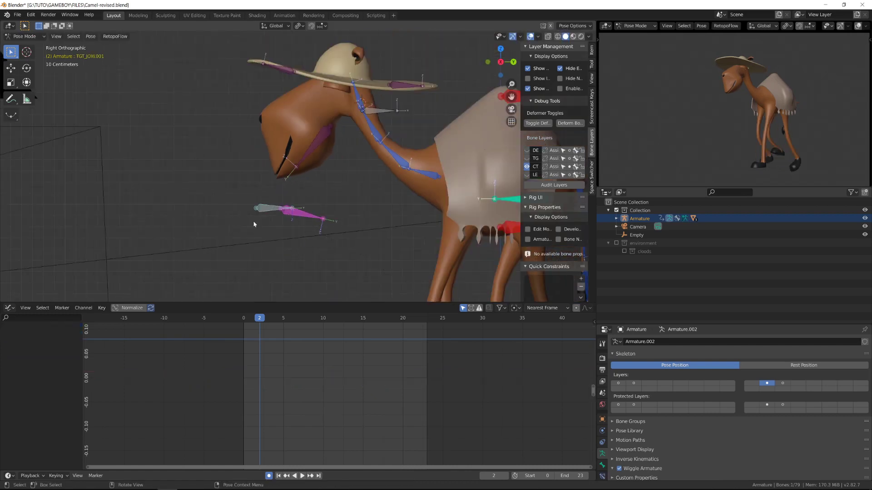
pyautogui.scroll(3, 265, 224)
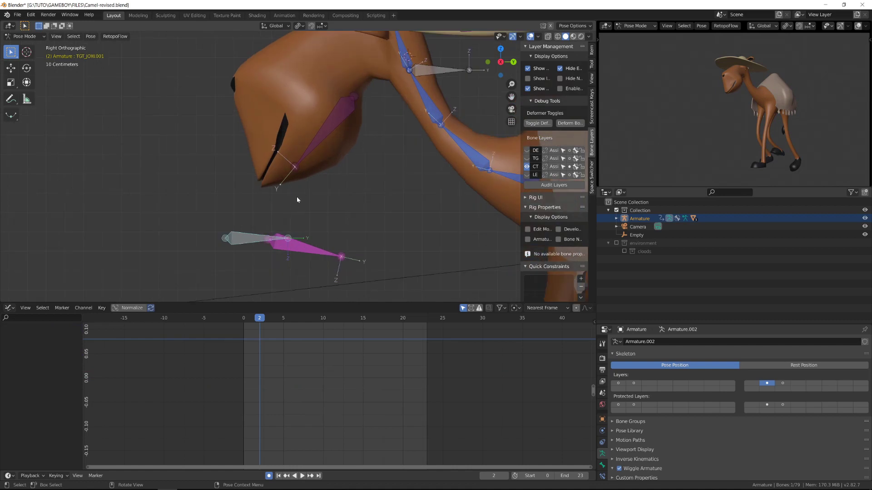
pyautogui.click(604, 465)
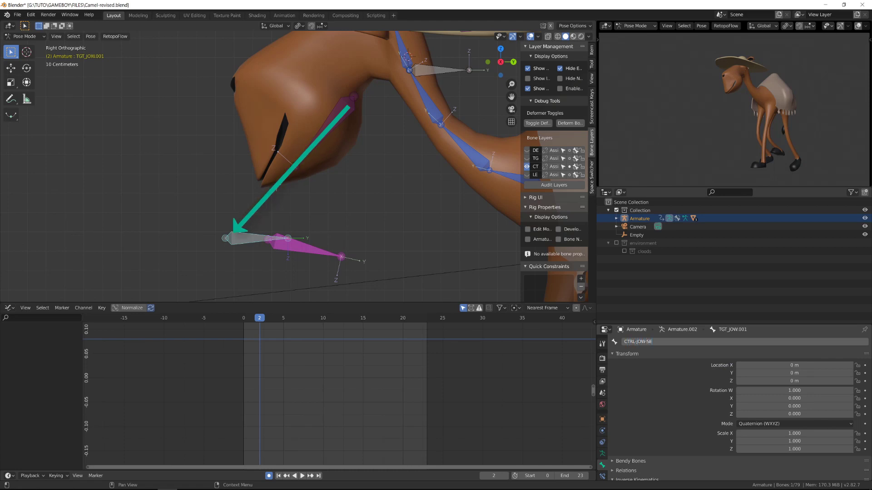
# - Add a constraint to TGT_JOW that aims it at CTRL-JOW-SEC, and test-move the control
pyautogui.click(265, 254)
pyautogui.keyDown('shift'); pyautogui.click(322, 141); pyautogui.keyUp('shift')
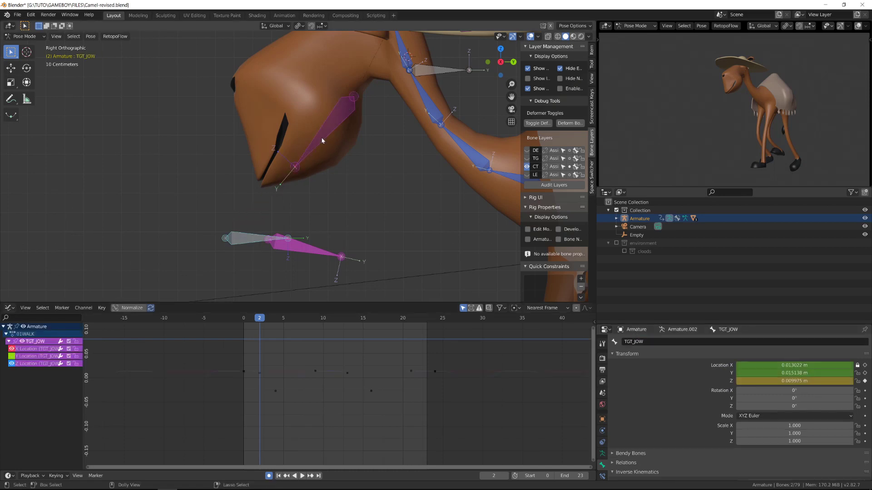
pyautogui.hotkey('shift', 'ctrl', 'c')
pyautogui.click(380, 130)
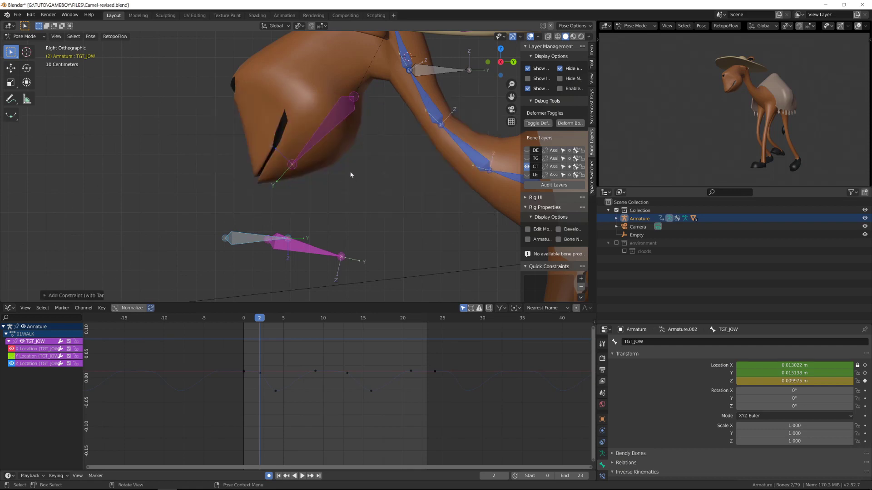
pyautogui.click(256, 234)
pyautogui.press('g')
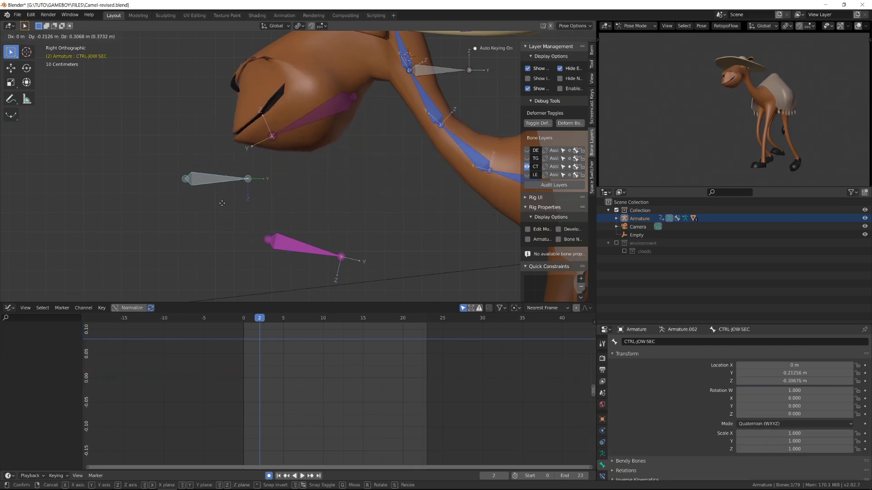
pyautogui.rightClick(385, 245)
# - Insert a location keyframe on CTRL-JOW-SEC at frame 0
pyautogui.scroll(-3, 317, 205)
pyautogui.scroll(-2, 265, 193)
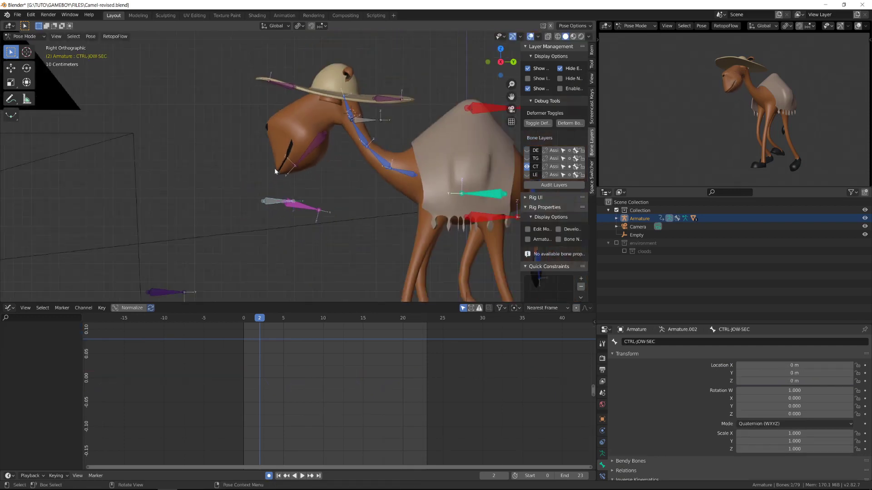
pyautogui.click(243, 318)
pyautogui.click(592, 51)
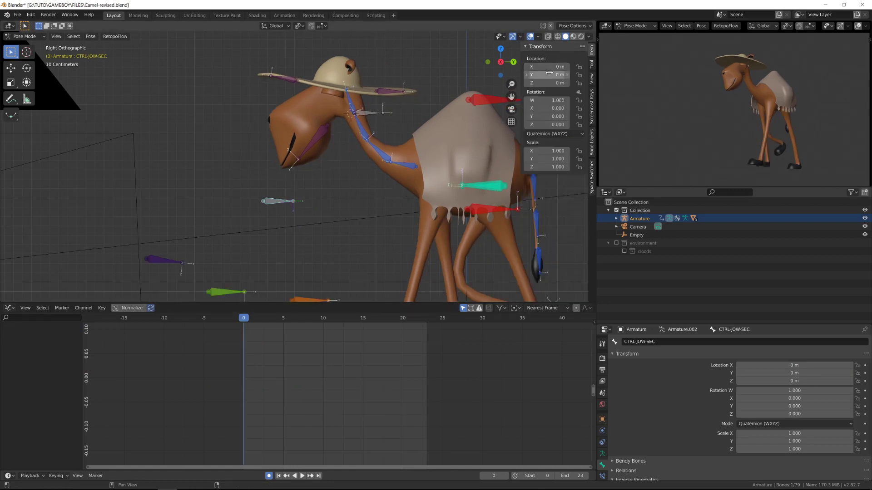
pyautogui.press('i')
# - Copy CTRL-head-ik's location keyframes onto CTRL-JOW-SEC at frame 0 and play the animation
pyautogui.scroll(2, 377, 110)
pyautogui.click(394, 90)
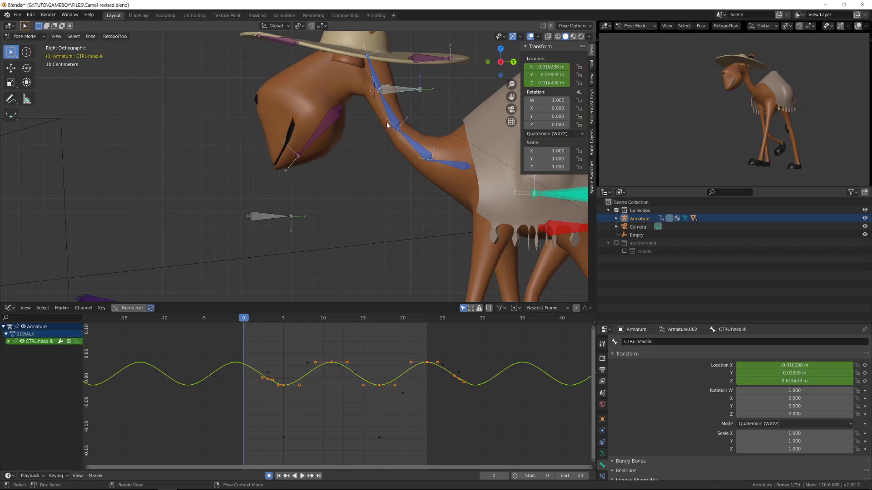
pyautogui.click(268, 218)
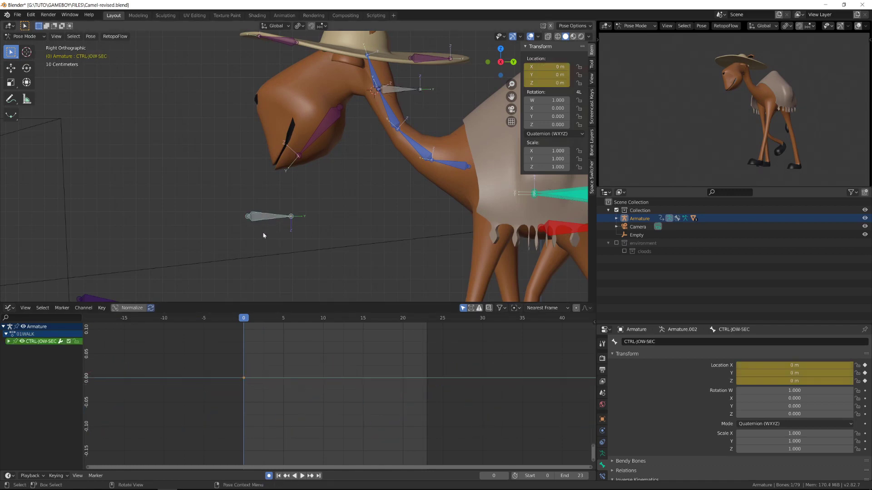
pyautogui.hotkey('ctrl', 'v')
pyautogui.press('space')
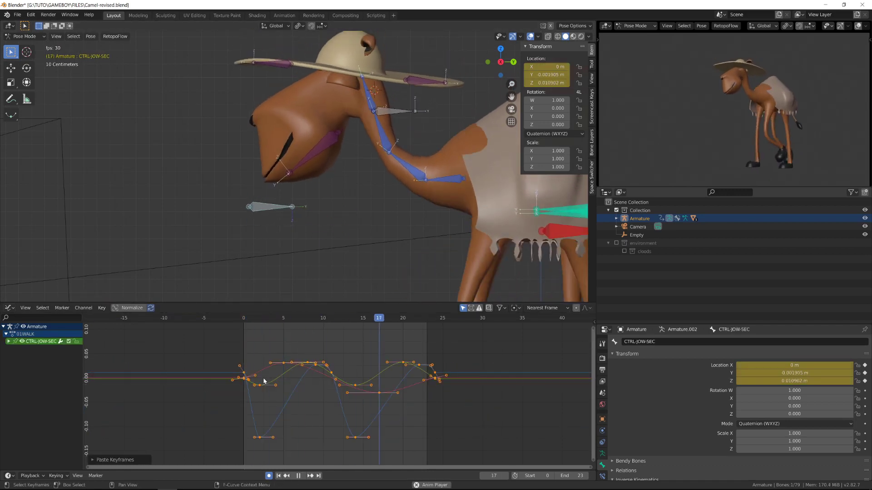
# - Make CTRL-JOW-SEC's curves cyclic and shift its keyframes about 3 frames later in time, checking the playback
pyautogui.hotkey('shift', 'e')
pyautogui.click(271, 405)
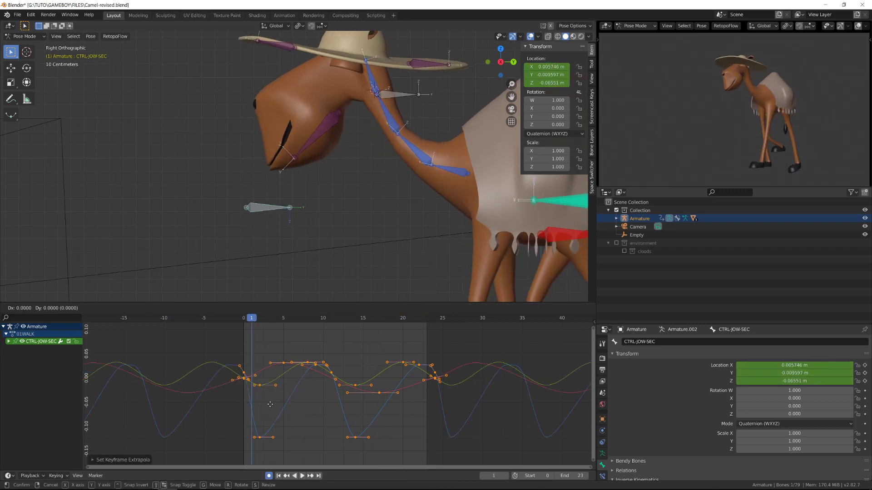
pyautogui.press('x')
pyautogui.press('space')
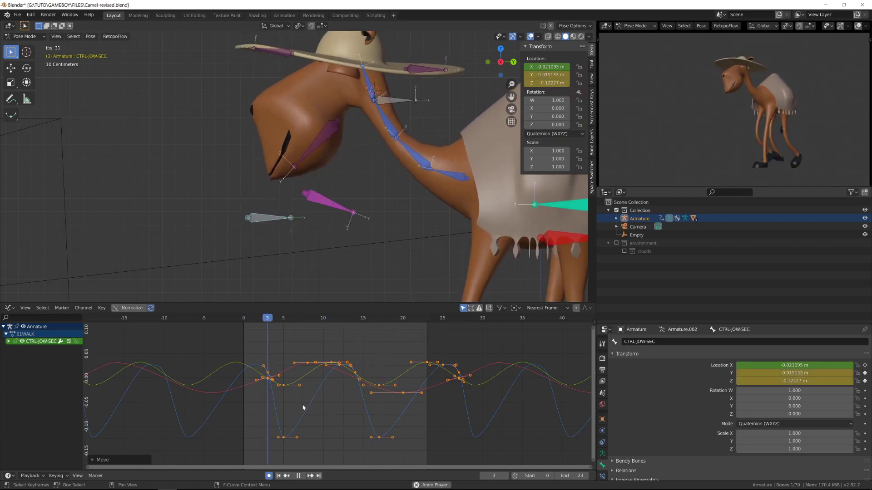
pyautogui.moveTo(248, 317); pyautogui.dragTo(265, 342)
pyautogui.press('g')
pyautogui.press('x')
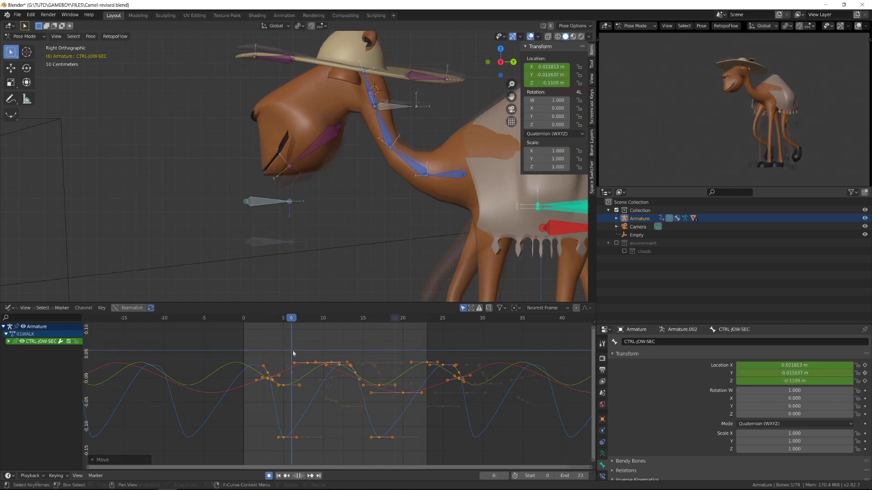
pyautogui.click(328, 386)
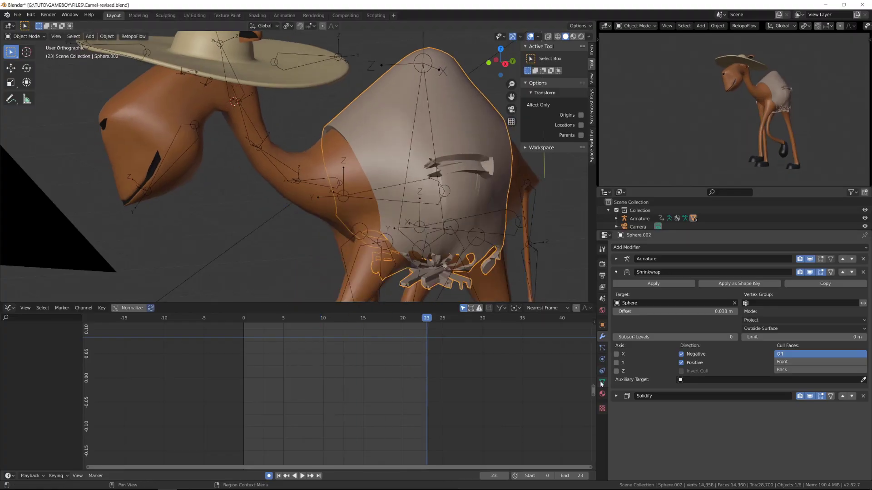
# - Add a SHRINK vertex group to the cloth, enter Weight Paint mode and assign SHRINK to the Shrinkwrap modifier
pyautogui.click(603, 383)
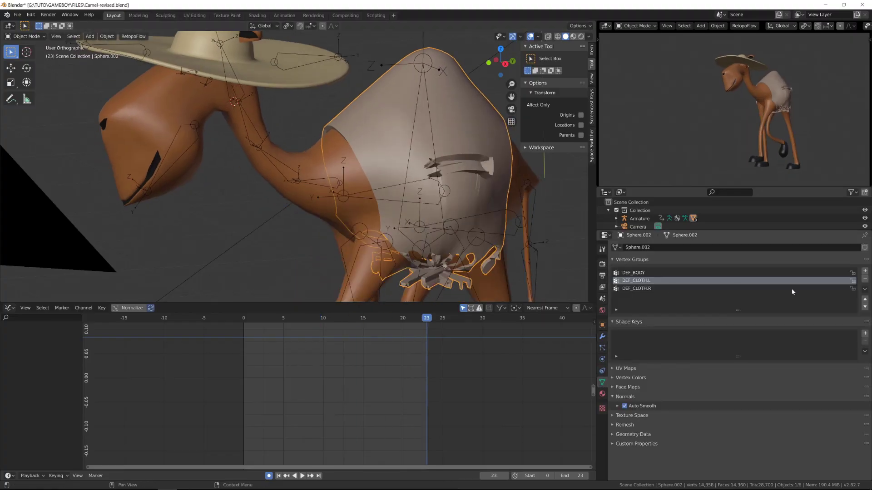
pyautogui.moveTo(458, 145); pyautogui.dragTo(456, 146, button='middle')
pyautogui.hotkey('ctrl', 'Tab')
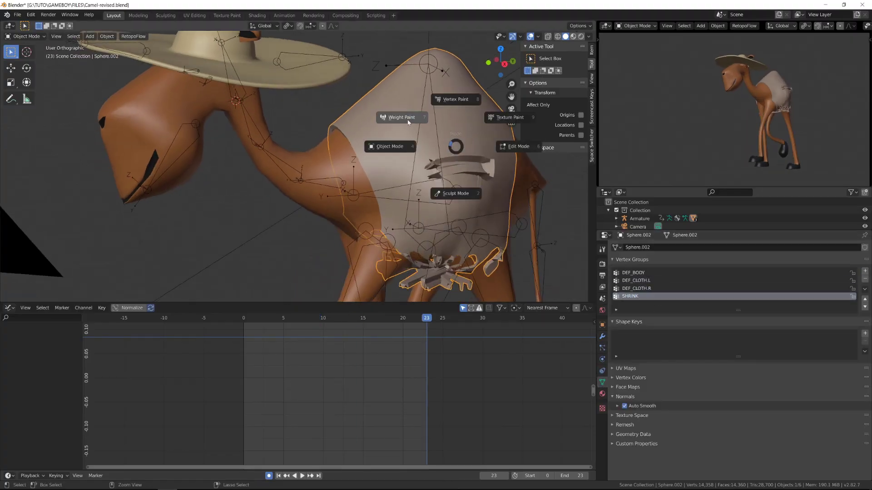
pyautogui.click(401, 118)
pyautogui.click(602, 336)
pyautogui.click(785, 303)
pyautogui.click(785, 337)
# - Paint the SHRINK weights across the cloth from several angles and check them in playback
pyautogui.keyDown('shift'); pyautogui.moveTo(377, 130); pyautogui.dragTo(343, 142, button='middle'); pyautogui.keyUp('shift')
pyautogui.moveTo(341, 141)
pyautogui.mouseDown()
pyautogui.moveTo(330, 142)
pyautogui.moveTo(481, 140)
pyautogui.moveTo(386, 97)
pyautogui.moveTo(396, 87)
pyautogui.mouseUp()
pyautogui.moveTo(399, 97); pyautogui.dragTo(438, 118, button='middle')
pyautogui.moveTo(447, 145); pyautogui.dragTo(431, 152)
pyautogui.moveTo(363, 132); pyautogui.dragTo(386, 125, button='middle')
pyautogui.moveTo(352, 129); pyautogui.dragTo(394, 105)
pyautogui.press('space')
pyautogui.hotkey('ctrl', 'Tab')
pyautogui.moveTo(394, 163)
pyautogui.mouseDown(button='middle')
pyautogui.moveTo(405, 140)
pyautogui.moveTo(430, 208)
pyautogui.moveTo(414, 205)
pyautogui.mouseUp(button='middle')
pyautogui.click(342, 141)
pyautogui.hotkey('ctrl', 'Tab')
pyautogui.click(478, 204)
# - Turn off the Shrinkwrap modifier in the viewport and play the animation to inspect the cloth over the body
pyautogui.moveTo(447, 173)
pyautogui.mouseDown(button='middle')
pyautogui.moveTo(467, 158)
pyautogui.moveTo(388, 159)
pyautogui.moveTo(436, 200)
pyautogui.moveTo(431, 166)
pyautogui.mouseUp(button='middle')
pyautogui.press('space')
pyautogui.click(811, 272)
pyautogui.press('space')
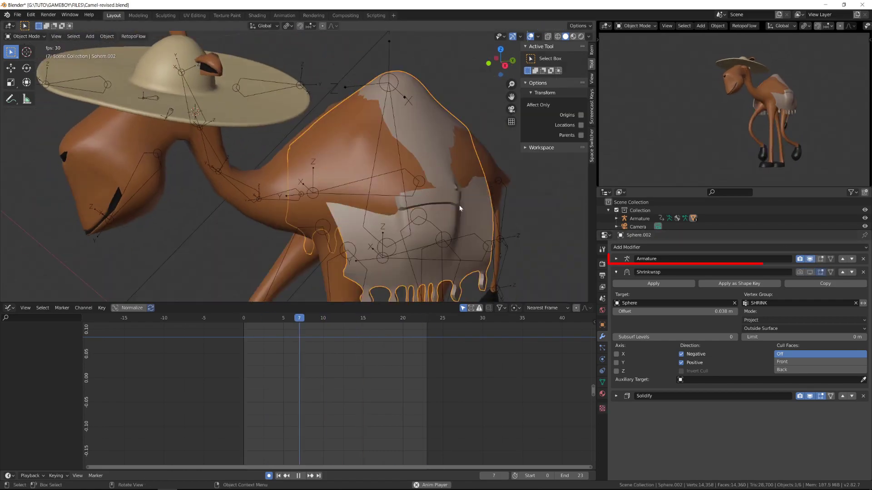
pyautogui.moveTo(459, 208); pyautogui.dragTo(438, 201, button='middle')
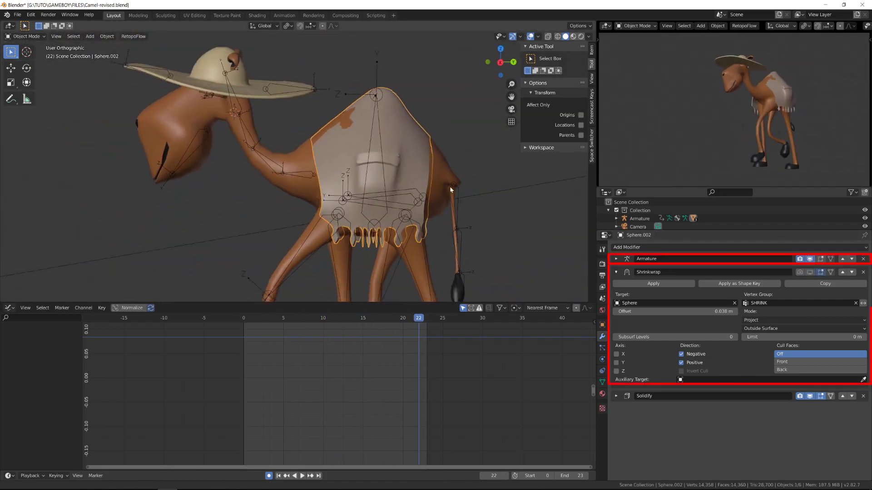
# - Adjust the cloth mesh with Shrink/Fatten in Edit Mode and play the animation in Object Mode
pyautogui.press('Tab')
pyautogui.moveTo(392, 187); pyautogui.dragTo(420, 197, button='middle')
pyautogui.hotkey('alt', 's')
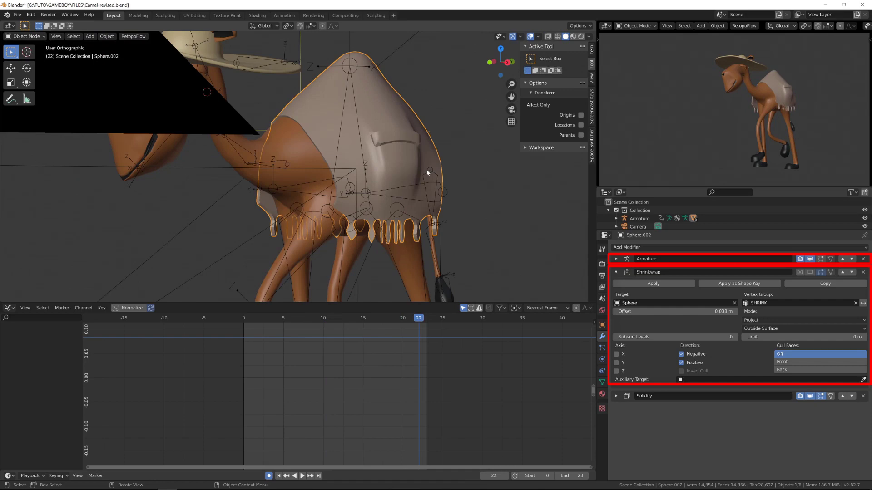
pyautogui.press('space')
pyautogui.moveTo(428, 175); pyautogui.dragTo(405, 162, button='middle')
pyautogui.press('space')
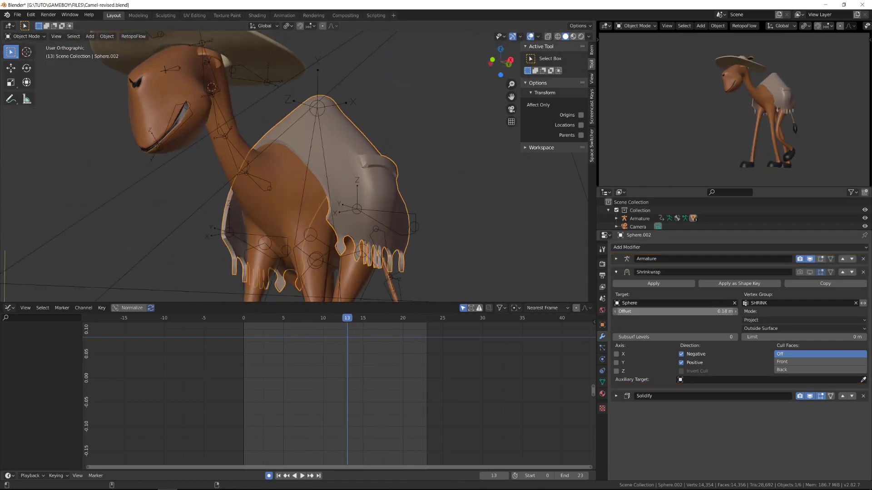
# - Try a Shrinkwrap offset of 0.46 m, re-enable the modifier in the viewport and readjust the offset while checking playback
pyautogui.moveTo(673, 312); pyautogui.dragTo(705, 311)
pyautogui.press('space')
pyautogui.press('space')
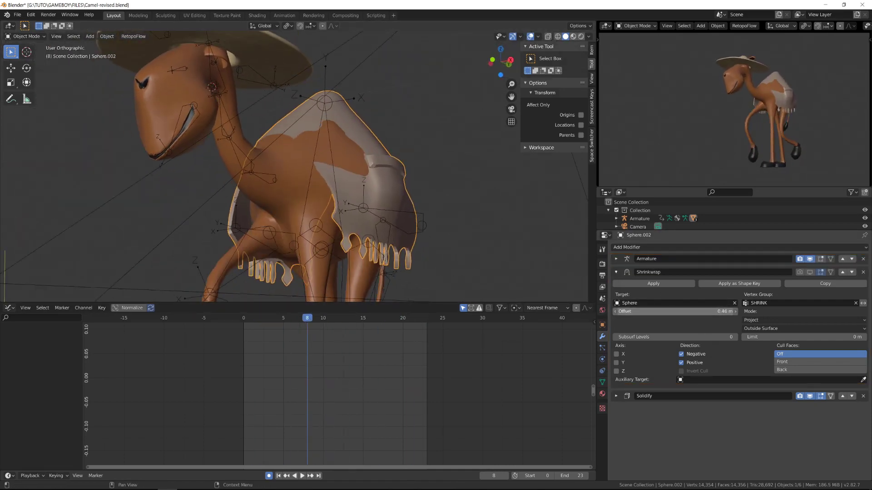
pyautogui.moveTo(428, 181); pyautogui.dragTo(396, 191, button='middle')
pyautogui.click(809, 272)
pyautogui.click(802, 273)
pyautogui.moveTo(665, 312); pyautogui.dragTo(670, 311)
pyautogui.press('space')
pyautogui.press('space')
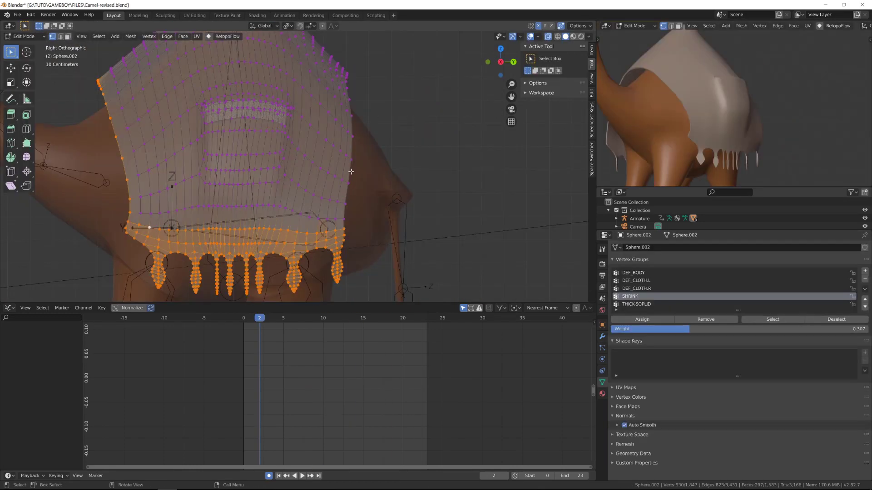
# - Grow the selection around the cloth's fringe, adjust the SHRINK vertex weight and make THICK-SOPLID the active vertex group
pyautogui.scroll(-2, 197, 136)
pyautogui.moveTo(197, 135); pyautogui.dragTo(196, 156, button='middle')
pyautogui.press('ctrl+KP_Add')
pyautogui.moveTo(747, 330); pyautogui.dragTo(748, 330)
pyautogui.click(636, 304)
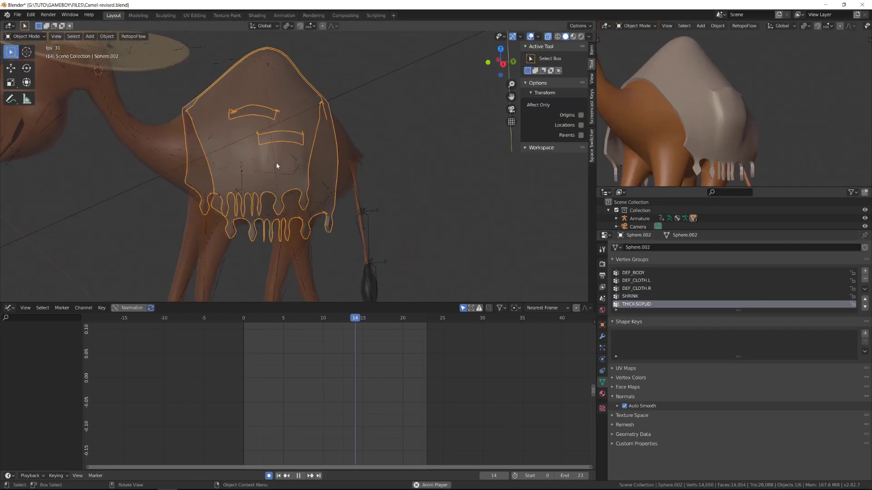
# - Examine the cloth's movement on the walking camel from a distance, including the right side view
pyautogui.scroll(-6, 277, 159)
pyautogui.scroll(-4, 693, 70)
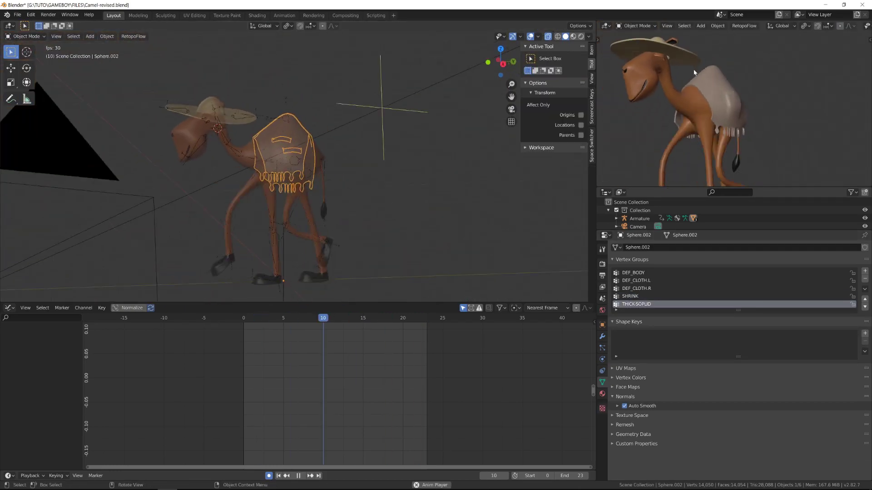
pyautogui.moveTo(282, 155); pyautogui.dragTo(302, 168, button='middle')
pyautogui.scroll(-3, 696, 127)
pyautogui.scroll(1, 692, 113)
pyautogui.press('KP_3')
pyautogui.scroll(3, 189, 185)
pyautogui.press('space')
# - Select the camel's armature, switch it to Pose Mode and show its bone layer settings
pyautogui.click(255, 116)
pyautogui.click(264, 116)
pyautogui.hotkey('ctrl', 'Tab')
pyautogui.scroll(4, 264, 116)
pyautogui.hotkey('ctrl', 'Tab')
pyautogui.click(592, 142)
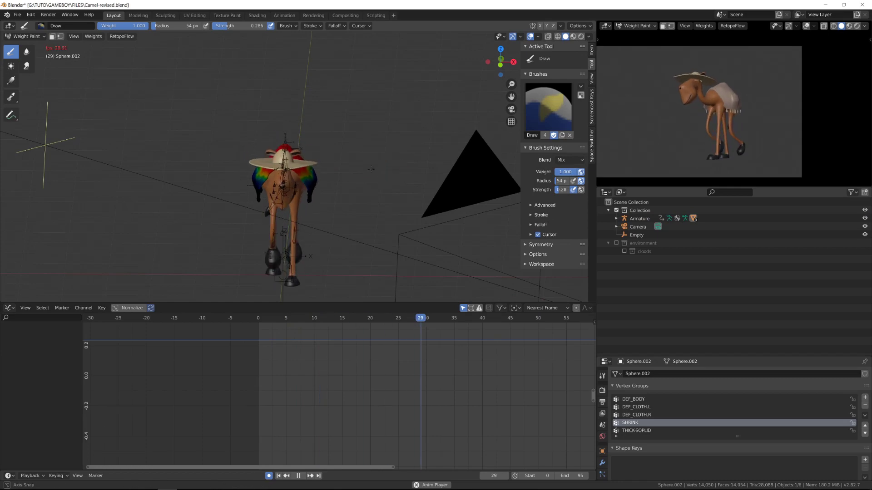
pyautogui.moveTo(350, 169); pyautogui.dragTo(348, 166, button='middle')
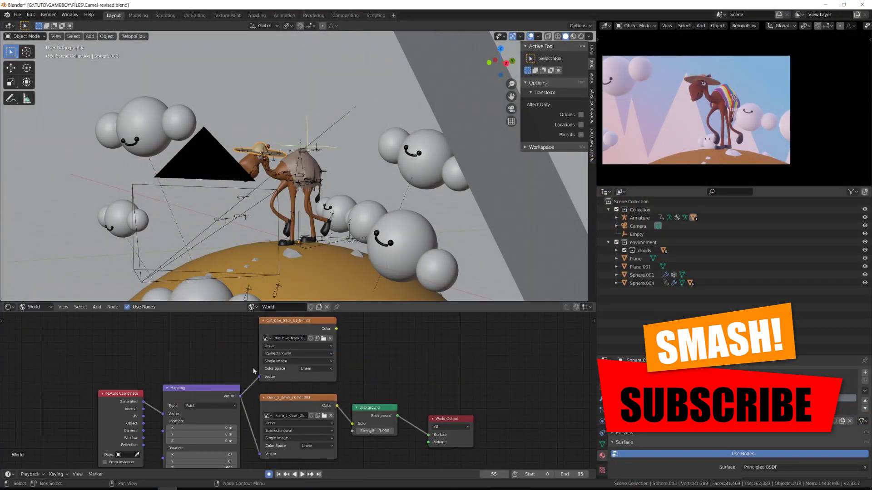
# - Preview the dirt_bike_track and kiara_1_dawn environment textures in turn as the world lighting
pyautogui.scroll(-2, 253, 371)
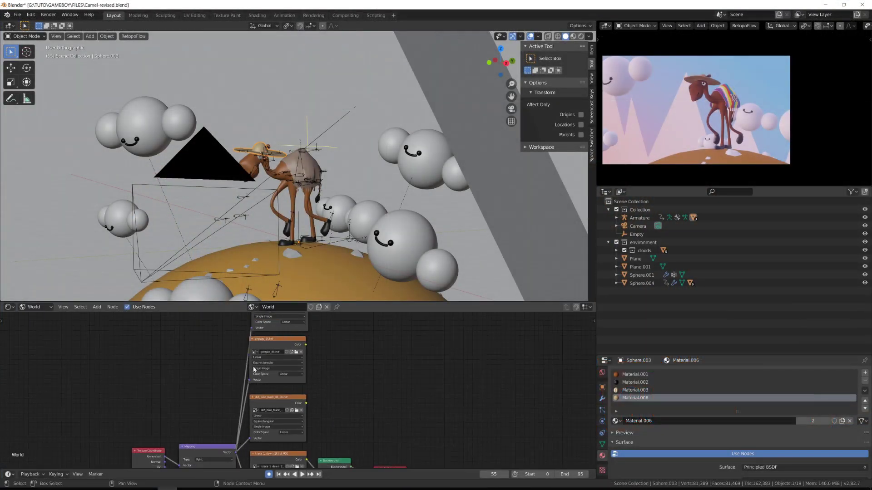
pyautogui.scroll(2, 262, 378)
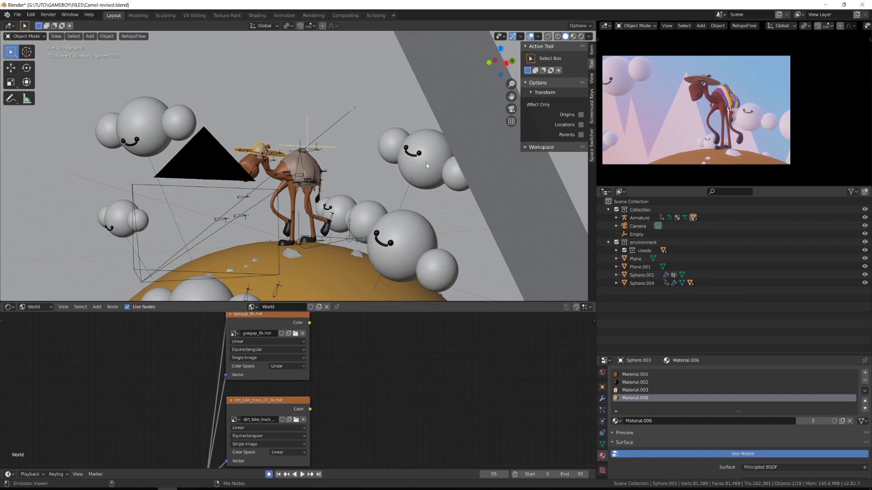
pyautogui.scroll(4, 697, 169)
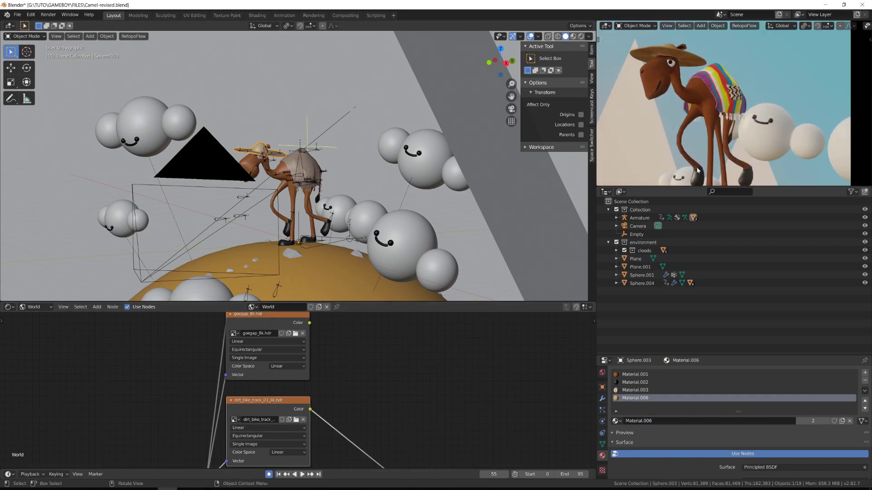
pyautogui.scroll(-5, 696, 170)
pyautogui.scroll(-2, 398, 433)
pyautogui.moveTo(398, 433); pyautogui.dragTo(377, 373, button='middle')
pyautogui.keyDown('ctrl'); pyautogui.keyDown('shift'); pyautogui.click(261, 405); pyautogui.keyUp('shift'); pyautogui.keyUp('ctrl')
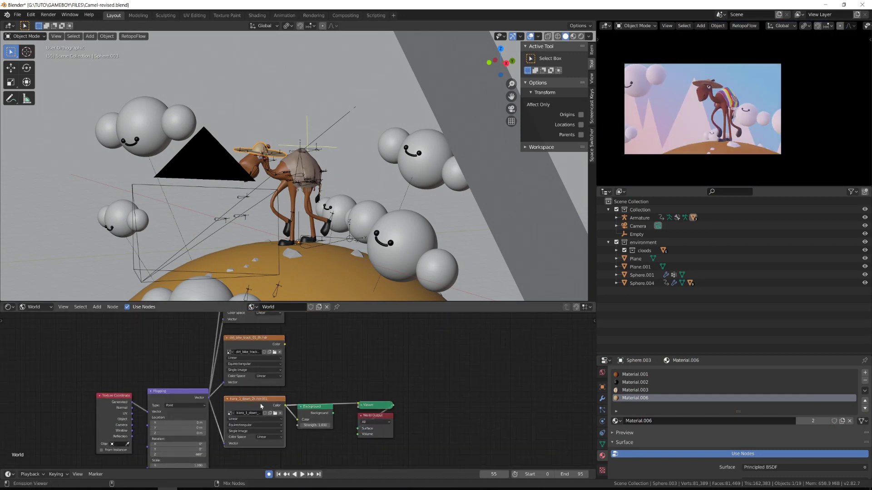
# - Preview the dirt_bike_track environment texture again, followed by goegap_8k.hdr, as the world lighting
pyautogui.scroll(2, 707, 161)
pyautogui.keyDown('ctrl'); pyautogui.keyDown('shift'); pyautogui.click(264, 341); pyautogui.keyUp('shift'); pyautogui.keyUp('ctrl')
pyautogui.moveTo(392, 339); pyautogui.dragTo(411, 423, button='middle')
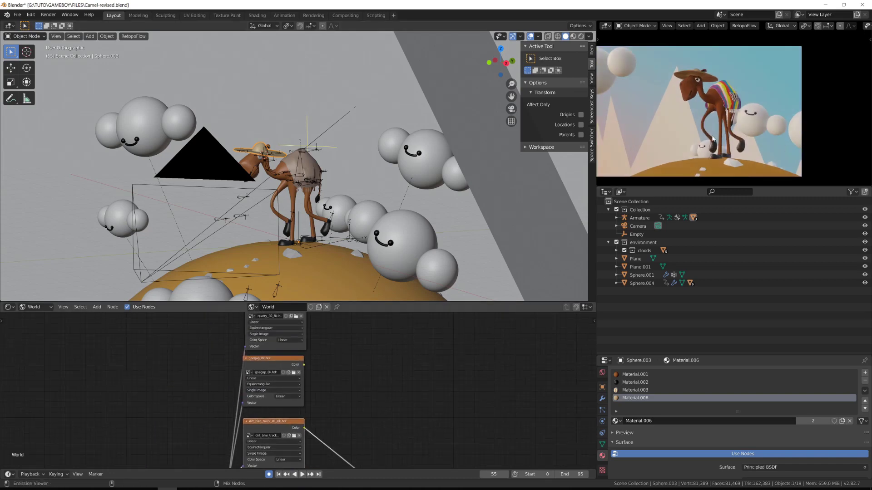
pyautogui.keyDown('ctrl'); pyautogui.keyDown('shift'); pyautogui.click(272, 363); pyautogui.keyUp('shift'); pyautogui.keyUp('ctrl')
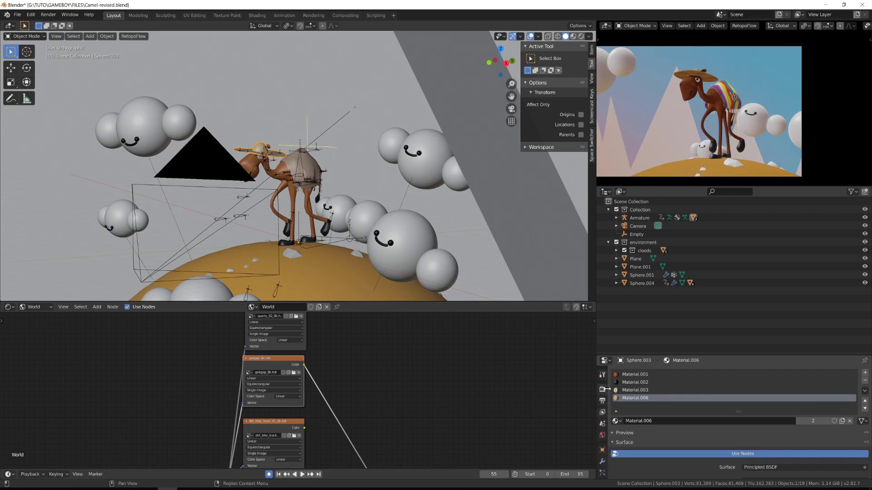
# - Set the render engine to Cycles with GPU Compute as the device
pyautogui.click(602, 389)
pyautogui.click(772, 392)
pyautogui.click(763, 402)
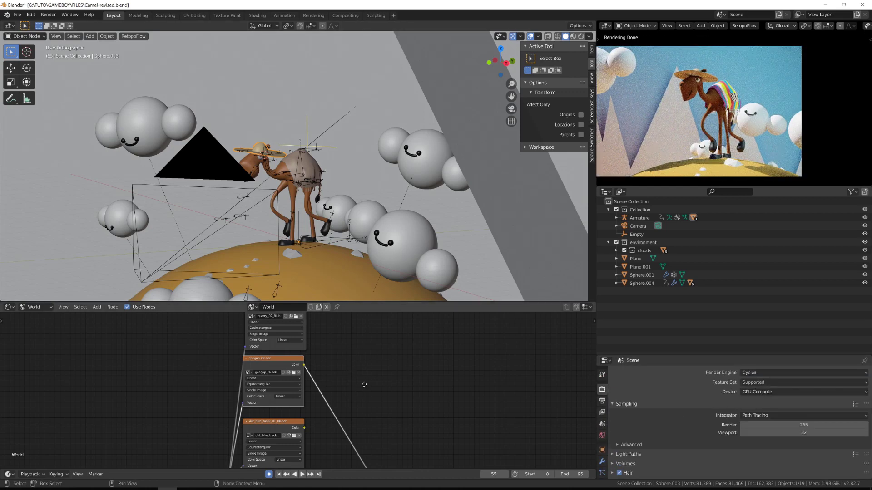
# - Switch the world preview to the dirt_bike_track environment texture and inspect the Cycles render through the camera
pyautogui.moveTo(365, 384); pyautogui.dragTo(378, 358, button='middle')
pyautogui.keyDown('ctrl'); pyautogui.keyDown('shift'); pyautogui.click(286, 415); pyautogui.keyUp('shift'); pyautogui.keyUp('ctrl')
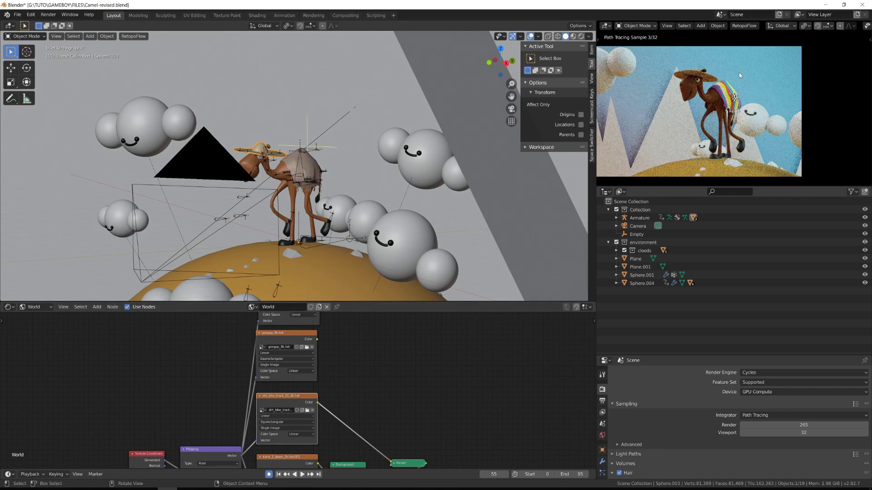
pyautogui.scroll(-2, 517, 173)
pyautogui.moveTo(681, 98)
pyautogui.mouseDown(button='middle')
pyautogui.moveTo(711, 153)
pyautogui.moveTo(665, 145)
pyautogui.mouseUp(button='middle')
pyautogui.press('KP_0')
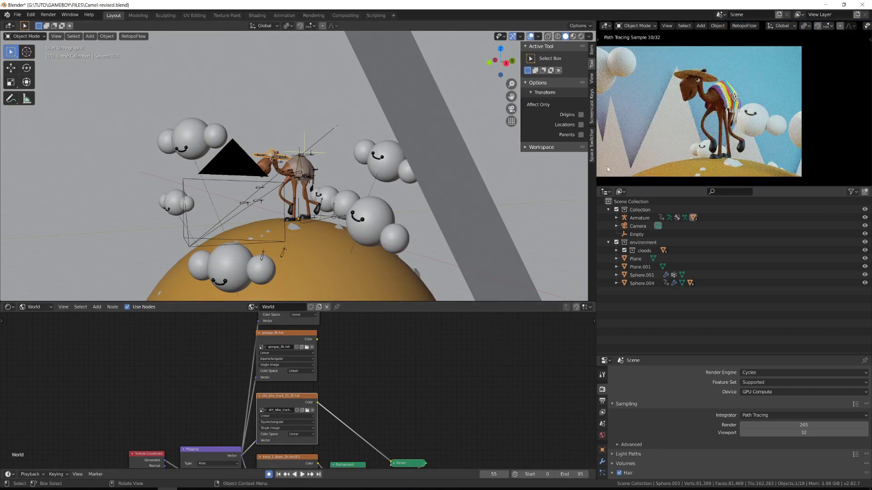
# - Set the Z rotation of the world's Mapping node to 0
pyautogui.moveTo(413, 386); pyautogui.dragTo(446, 289, button='middle')
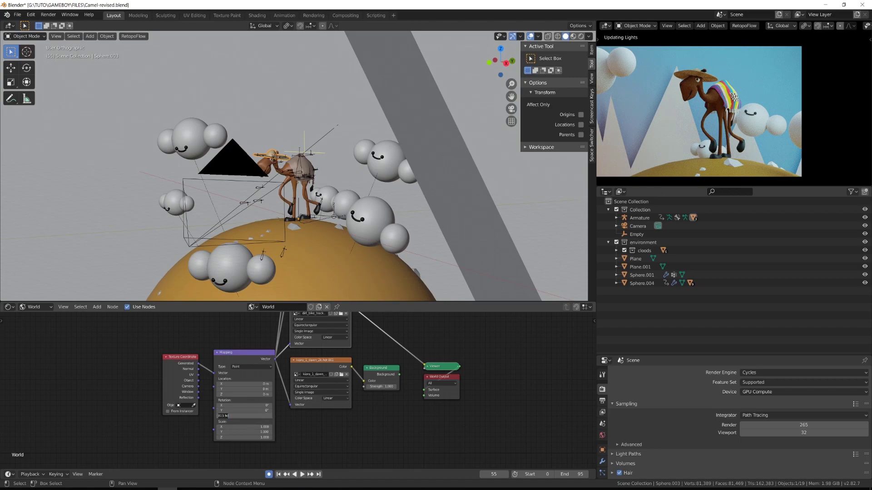
pyautogui.write('0')
pyautogui.press('Return')
pyautogui.moveTo(699, 139); pyautogui.dragTo(707, 175, button='middle')
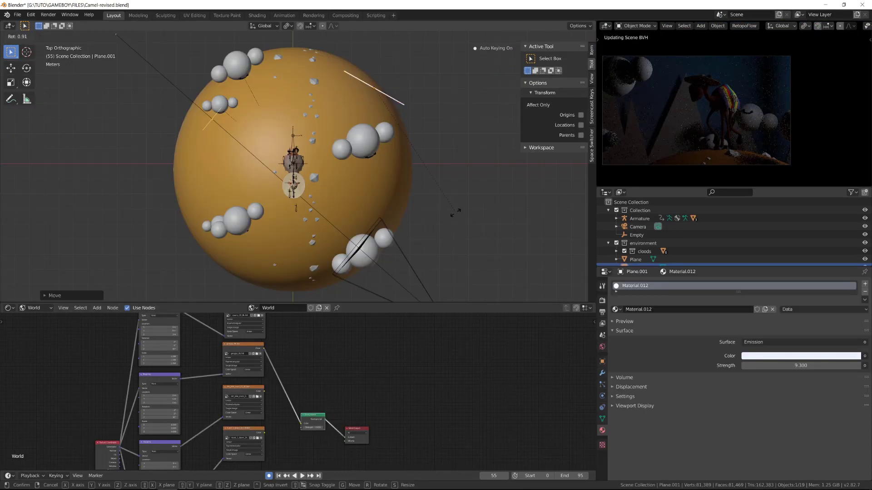
# - Rotate the emissive light plane in the top view and move it along the Z axis
pyautogui.click(454, 217)
pyautogui.moveTo(454, 218); pyautogui.dragTo(426, 136, button='middle')
pyautogui.press('g')
pyautogui.press('z')
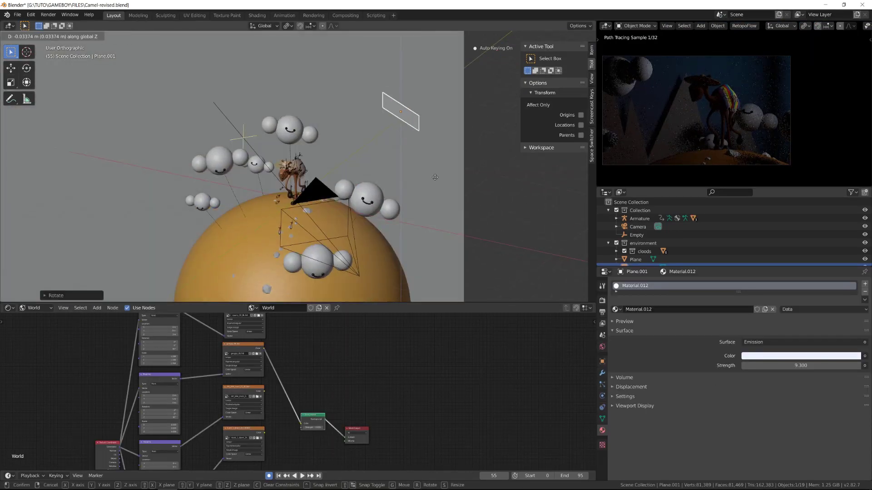
pyautogui.click(454, 159)
# - Scale the light plane down and rotate it to adjust its direction
pyautogui.moveTo(455, 161); pyautogui.dragTo(460, 183, button='middle')
pyautogui.press('s')
pyautogui.click(424, 152)
pyautogui.moveTo(424, 151); pyautogui.dragTo(403, 155, button='middle')
pyautogui.press('r')
pyautogui.click(422, 172)
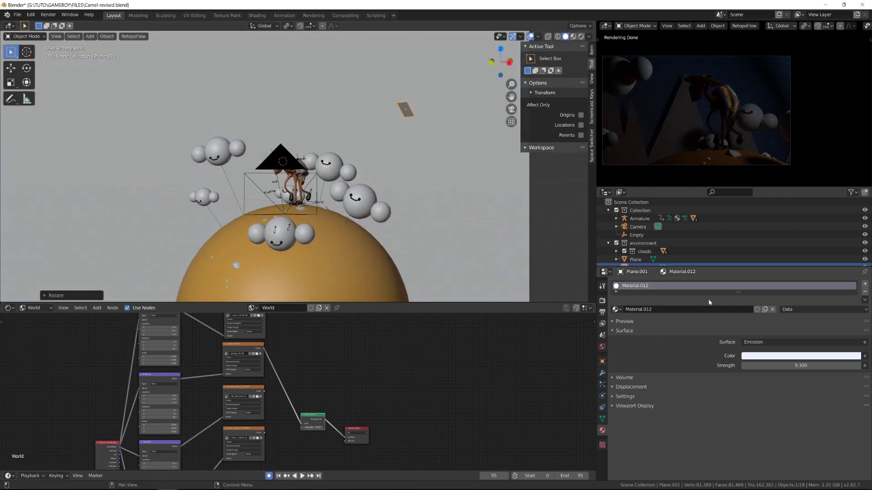
# - Set the light plane's emission strength to 13.8 and switch to the top view
pyautogui.moveTo(738, 292); pyautogui.dragTo(738, 315)
pyautogui.moveTo(801, 381); pyautogui.dragTo(821, 381)
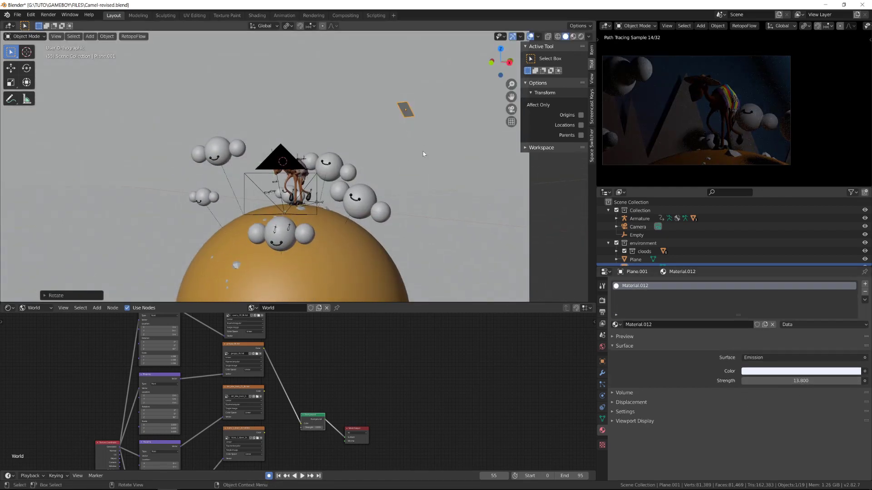
pyautogui.press('KP_7')
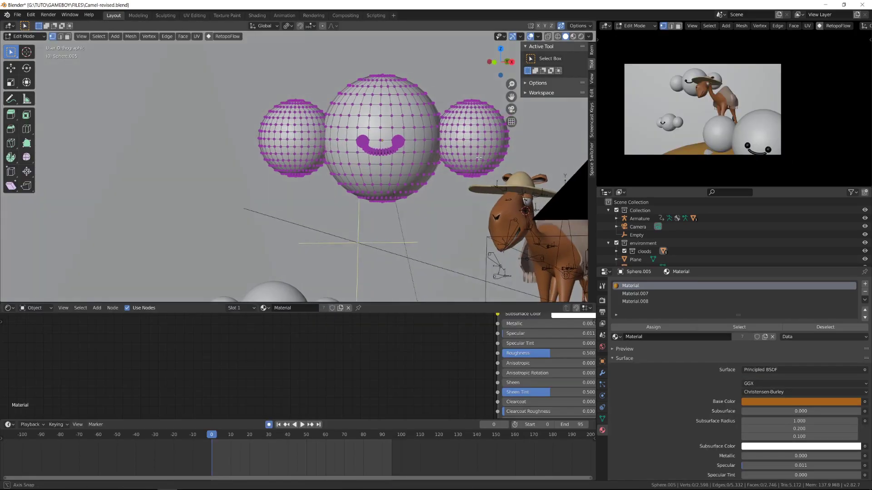
# - Move the cloud's right puff inward and lower, and shrink its left puff and tuck it against the central sphere
pyautogui.hotkey('ctrl', 'space')
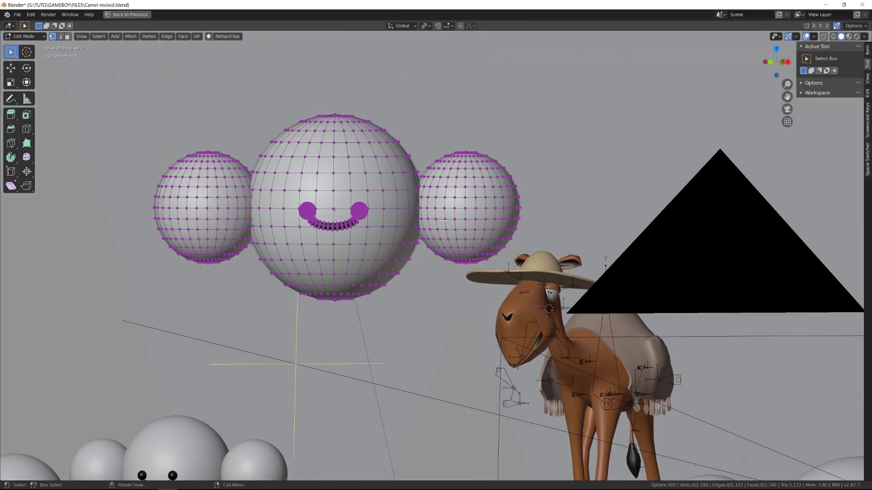
pyautogui.press('g')
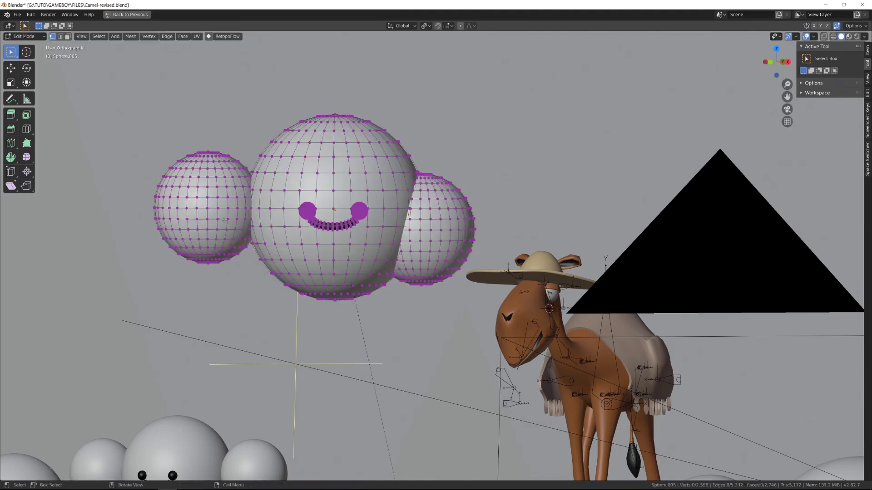
pyautogui.click(244, 254)
pyautogui.press('g')
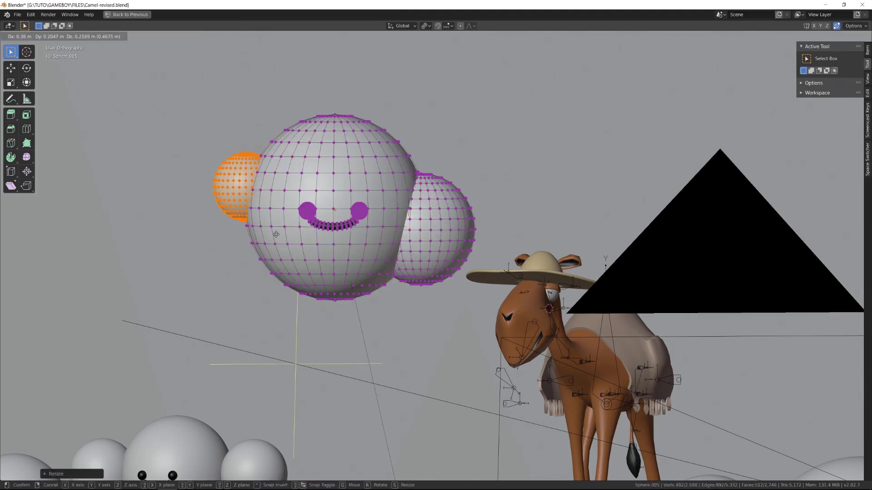
pyautogui.press('Tab')
# - Enter Edit Mode on the cloud mesh and deselect all its geometry
pyautogui.scroll(-7, 275, 232)
pyautogui.moveTo(420, 241); pyautogui.dragTo(399, 247, button='middle')
pyautogui.scroll(3, 399, 247)
pyautogui.press('Tab')
pyautogui.hotkey('alt', 'a')
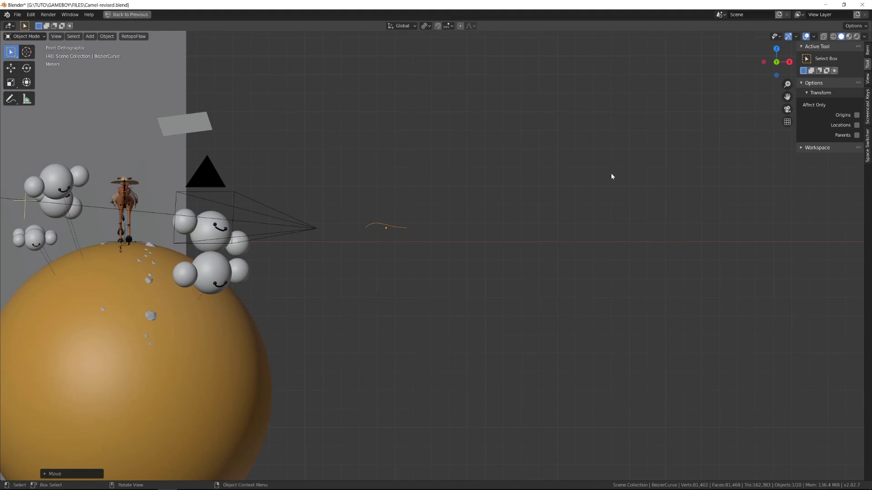
# - Thicken the curve by raising its bevel depth, and select one of its points in Edit Mode
pyautogui.hotkey('ctrl', 'space')
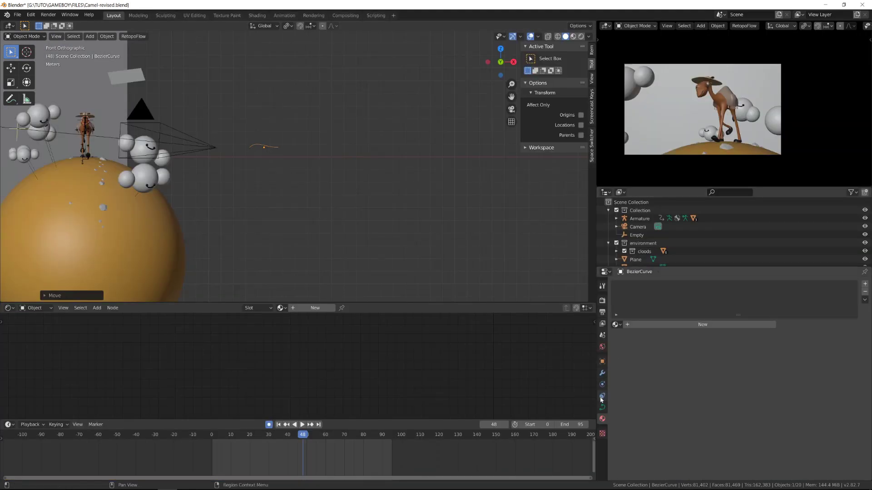
pyautogui.click(602, 408)
pyautogui.scroll(-5, 691, 424)
pyautogui.moveTo(772, 432); pyautogui.dragTo(794, 432)
pyautogui.keyDown('shift'); pyautogui.moveTo(359, 223); pyautogui.dragTo(422, 247, button='middle'); pyautogui.keyUp('shift')
pyautogui.scroll(6, 422, 247)
pyautogui.press('Tab')
pyautogui.click(417, 192)
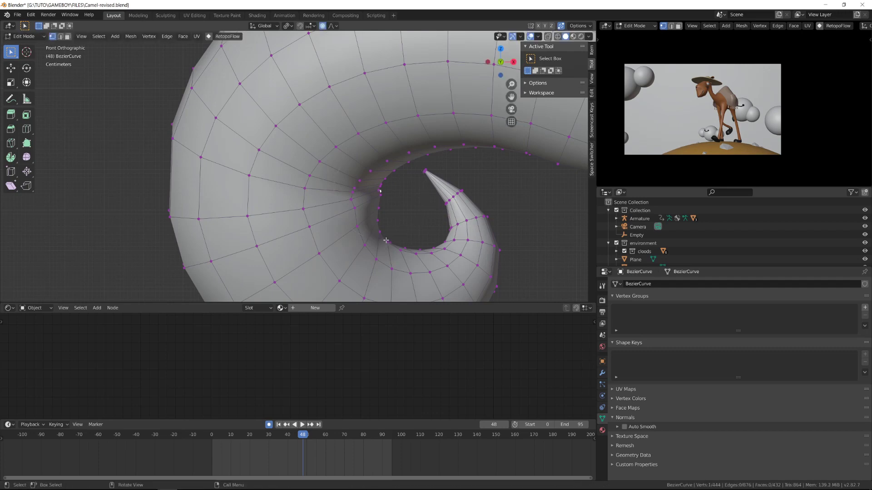
# - Switch the curled, tapered mesh to Sculpt Mode and give it a level-2 subdivision surface
pyautogui.moveTo(386, 240); pyautogui.dragTo(370, 227, button='middle')
pyautogui.scroll(-2, 365, 209)
pyautogui.hotkey('ctrl', 'Tab')
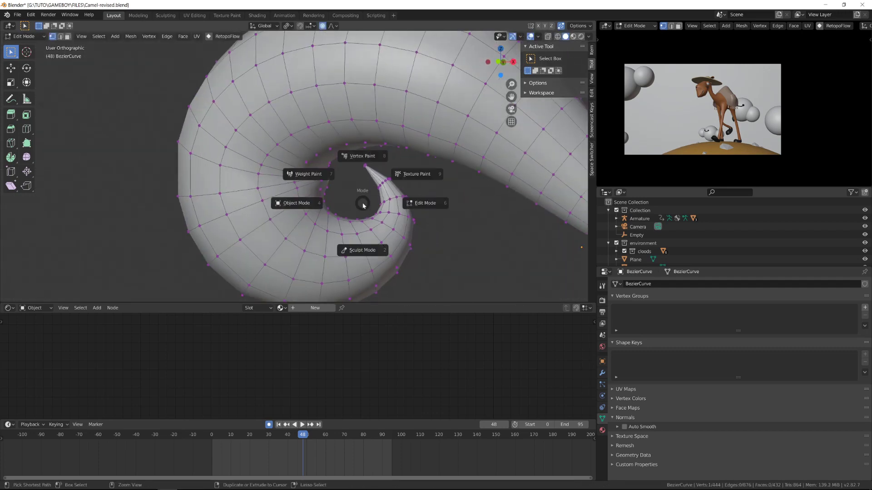
pyautogui.click(362, 247)
pyautogui.moveTo(309, 189)
pyautogui.mouseDown(button='middle')
pyautogui.moveTo(286, 169)
pyautogui.moveTo(296, 189)
pyautogui.moveTo(258, 182)
pyautogui.moveTo(321, 189)
pyautogui.mouseUp(button='middle')
pyautogui.hotkey('ctrl', '2')
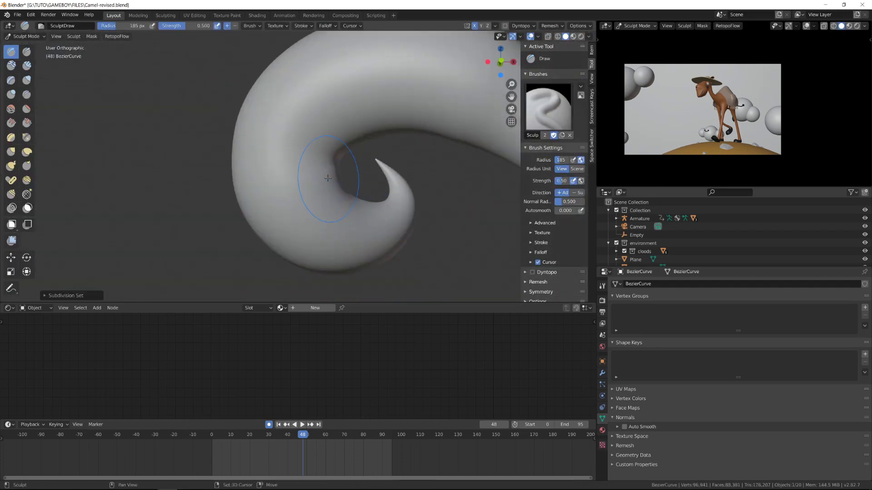
# - Reshape the curled tip with the Grab brush, and leave Sculpt Mode in the front view
pyautogui.press('g')
pyautogui.scroll(-4, 342, 176)
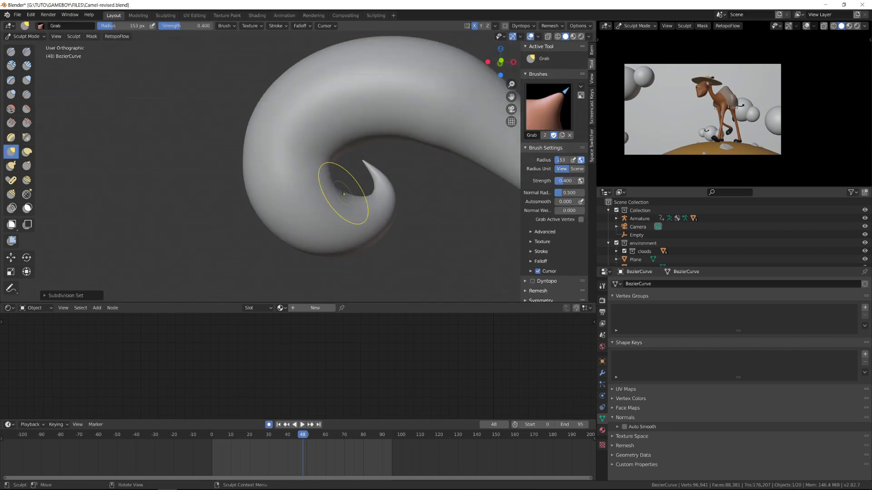
pyautogui.scroll(2, 343, 186)
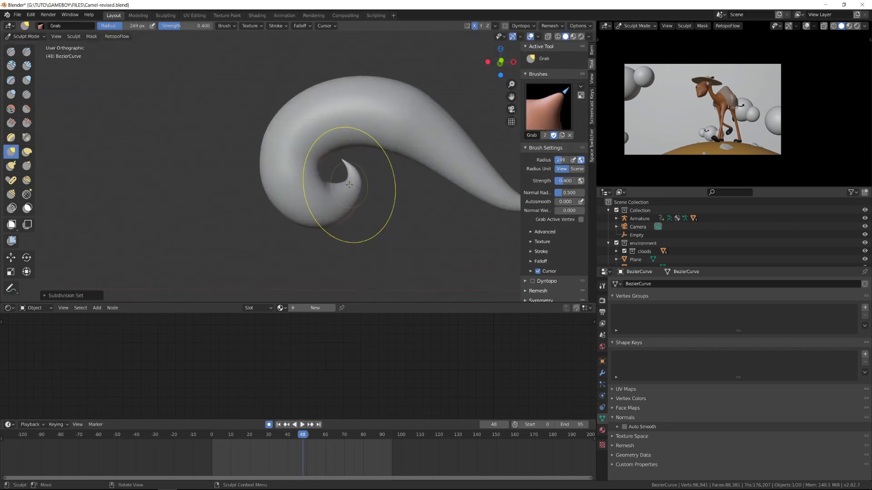
pyautogui.moveTo(347, 171); pyautogui.dragTo(245, 210, button='middle')
pyautogui.scroll(-2, 247, 211)
pyautogui.press('KP_1')
pyautogui.press('Tab')
pyautogui.scroll(4, 313, 182)
pyautogui.keyDown('shift'); pyautogui.moveTo(440, 153); pyautogui.dragTo(284, 128, button='middle'); pyautogui.keyUp('shift')
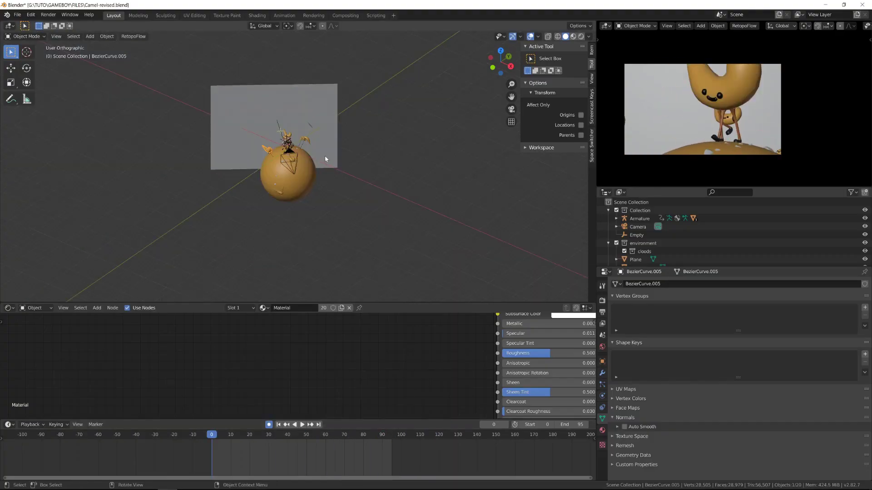
# - Add a filled mesh circle beside the planet sphere and edit it in the top view
pyautogui.click(233, 148)
pyautogui.moveTo(233, 148); pyautogui.dragTo(185, 176, button='middle')
pyautogui.press('Tab')
pyautogui.press('x')
pyautogui.click(156, 179)
pyautogui.press('Tab')
pyautogui.press('KP_7')
pyautogui.scroll(-3, 208, 177)
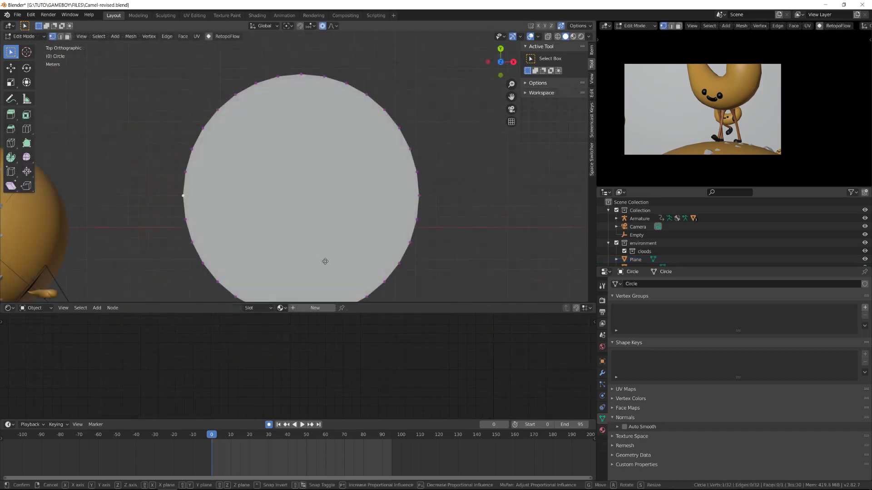
# - Scale the whole circle down and pull a point on its upper-left edge outward with proportional editing
pyautogui.rightClick(187, 260)
pyautogui.press('a')
pyautogui.press('s')
pyautogui.click(268, 213)
pyautogui.click(266, 197)
pyautogui.press('g')
pyautogui.click(254, 197)
# - Rotate and scale the outline around a vertex at its top with proportional editing, using a final scale of 0.814
pyautogui.click(298, 161)
pyautogui.press('s')
pyautogui.press('r')
pyautogui.click(346, 165)
pyautogui.press('s')
pyautogui.click(349, 169)
pyautogui.scroll(2, 350, 177)
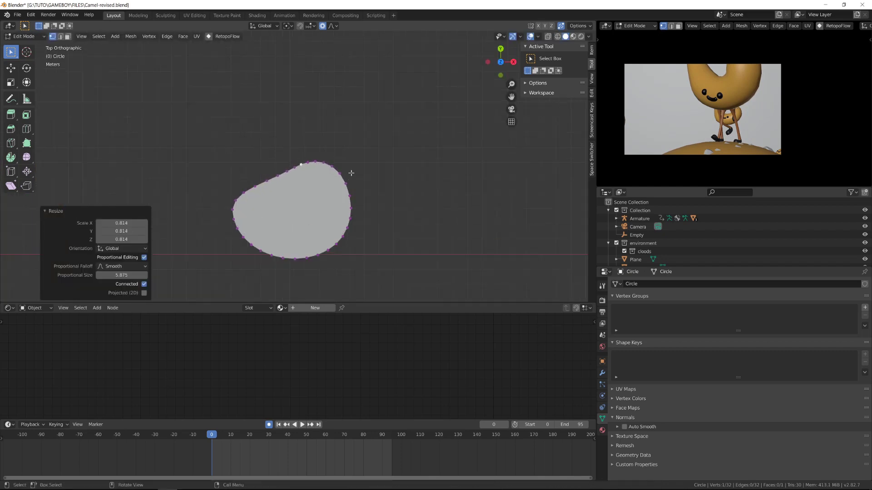
# - Pull the vertices at the outline's right and left ends outward and down to widen the dune's base
pyautogui.click(352, 214)
pyautogui.press('g')
pyautogui.click(363, 234)
pyautogui.click(233, 210)
pyautogui.press('g')
pyautogui.click(216, 229)
# - Refine the dune outline by lowering its upper-left slope, extending its lower-right edge and scaling around its peak
pyautogui.click(273, 179)
pyautogui.press('g')
pyautogui.click(268, 200)
pyautogui.click(365, 248)
pyautogui.click(387, 245)
pyautogui.click(320, 168)
pyautogui.press('s')
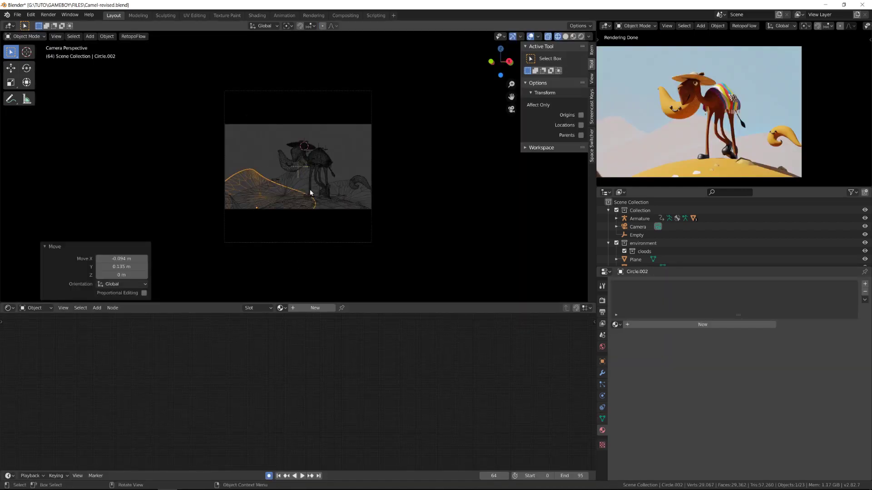
# - Unwrap the dune meshes in Edit Mode and show the UV Editor in the lower area
pyautogui.click(312, 191)
pyautogui.press('Tab')
pyautogui.press('u')
pyautogui.click(372, 181)
pyautogui.click(10, 308)
pyautogui.click(25, 358)
# - Unwrap the leftmost dune's mesh separately from an angled view
pyautogui.scroll(4, 291, 372)
pyautogui.press('a')
pyautogui.moveTo(338, 241); pyautogui.dragTo(369, 135, button='middle')
pyautogui.scroll(3, 368, 136)
pyautogui.press('u')
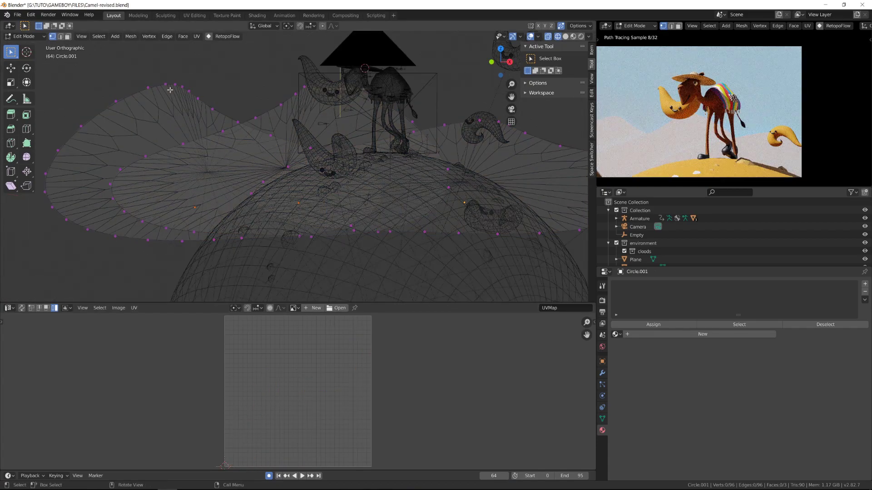
pyautogui.press('u')
pyautogui.click(156, 90)
# - Rotate the leftmost dune's UV island and scale it along X
pyautogui.press('r')
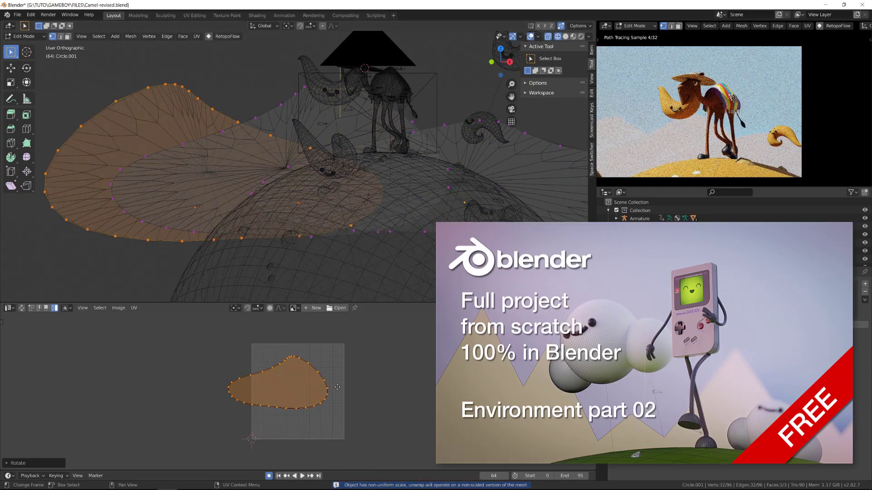
pyautogui.click(354, 400)
pyautogui.press('s')
pyautogui.press('x')
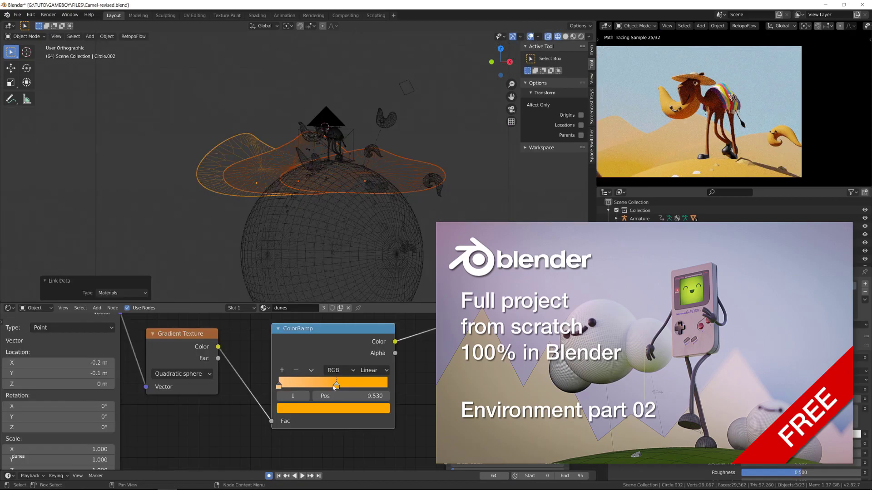
# - Shift the orange stop of the dunes material's ColorRamp closer to the light stop
pyautogui.click(315, 386)
pyautogui.moveTo(310, 393); pyautogui.dragTo(304, 394)
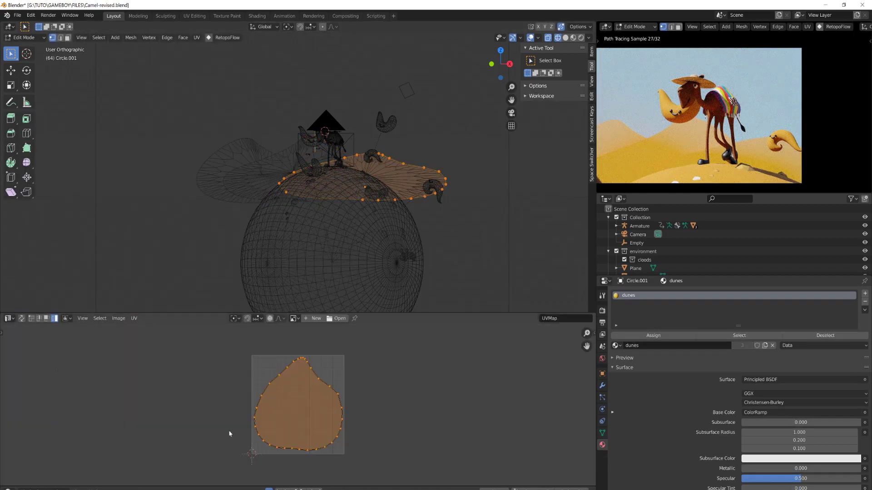
# - Rotate the right dune's UV island and reposition the left dune's island to adjust their gradients
pyautogui.press('r')
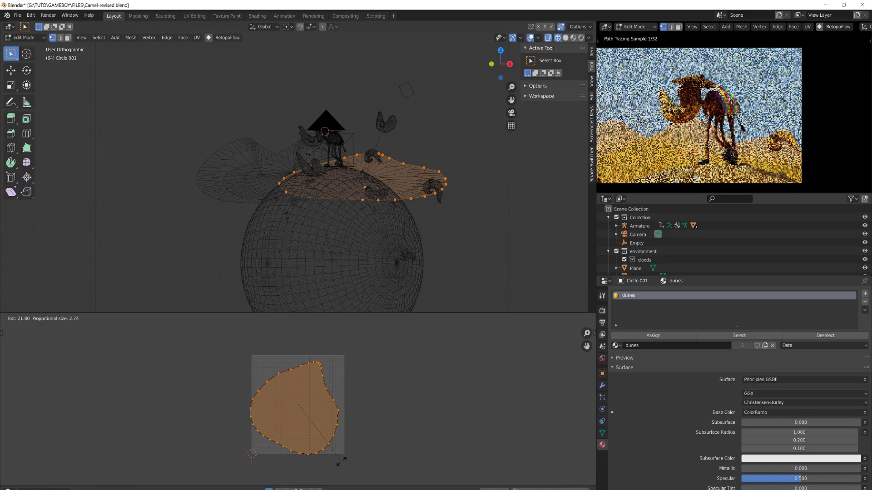
pyautogui.click(345, 461)
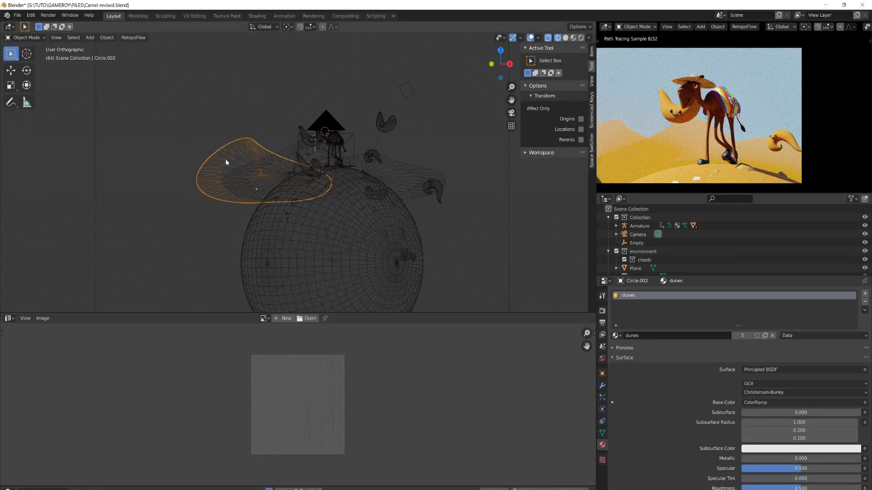
pyautogui.press('Tab')
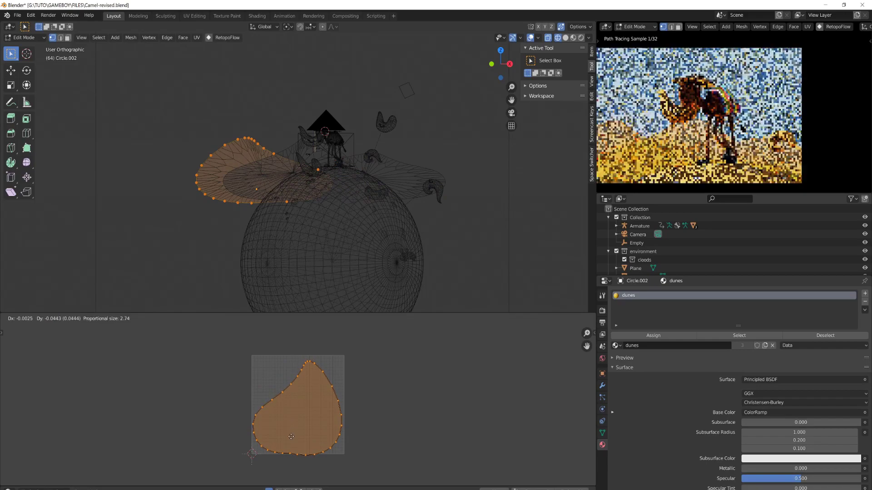
pyautogui.press('Tab')
# - Select the planet sphere and return the lower area to the Shader Editor
pyautogui.click(354, 290)
pyautogui.click(9, 318)
pyautogui.click(32, 385)
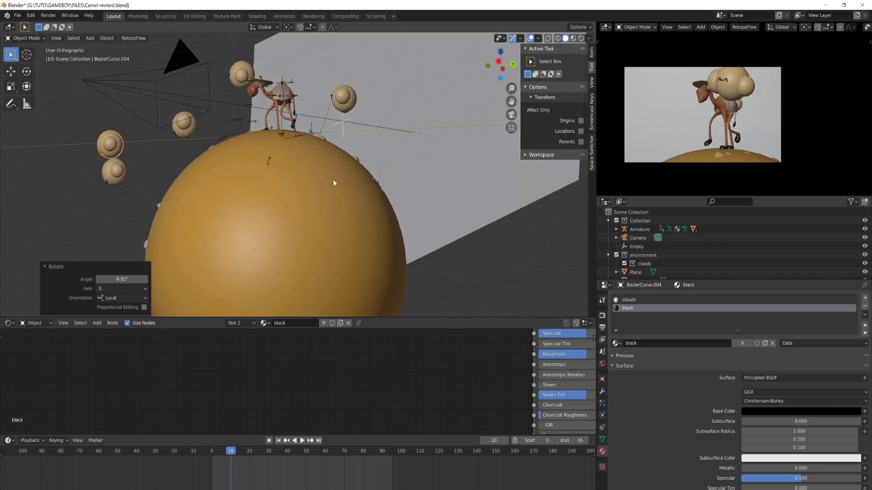
# - Rotate the selected cloud at the far left of the planet
pyautogui.press('r')
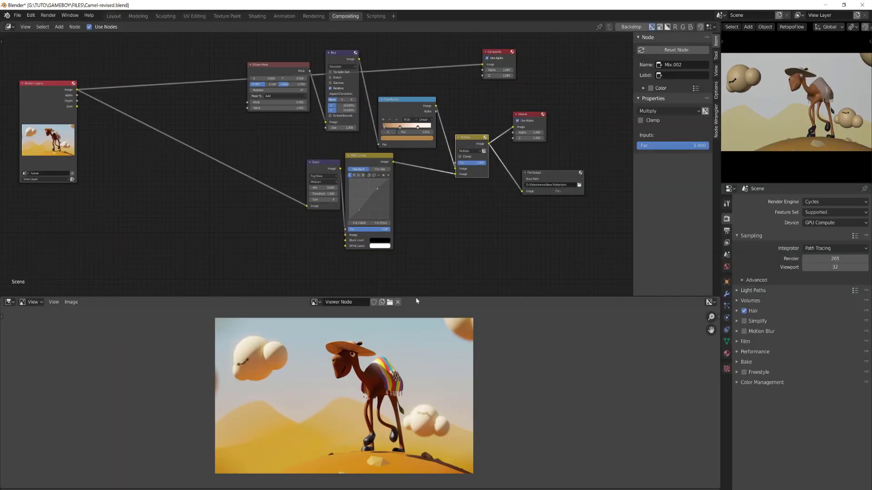
# - Enlarge the viewer area, move the Glare and RGB Curves nodes left, set the Glare threshold to 0.900, and select the Multiply node
pyautogui.moveTo(416, 296); pyautogui.dragTo(416, 232)
pyautogui.scroll(2, 323, 122)
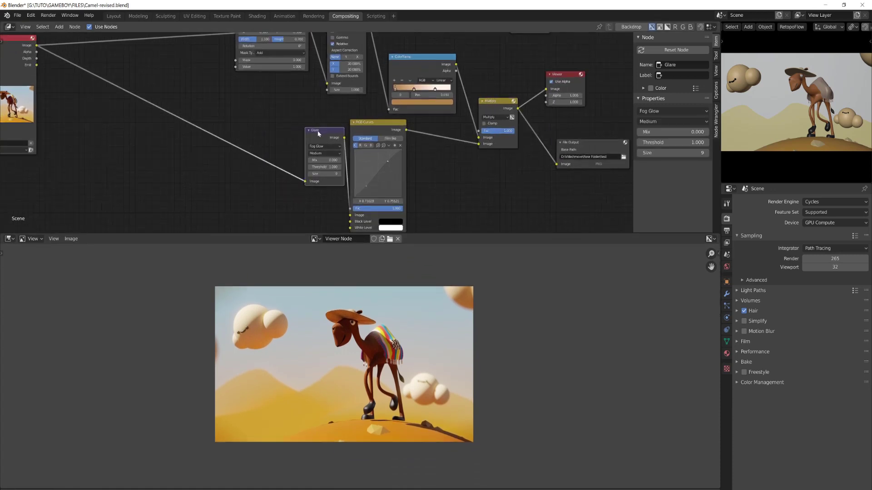
pyautogui.moveTo(319, 134); pyautogui.dragTo(249, 131)
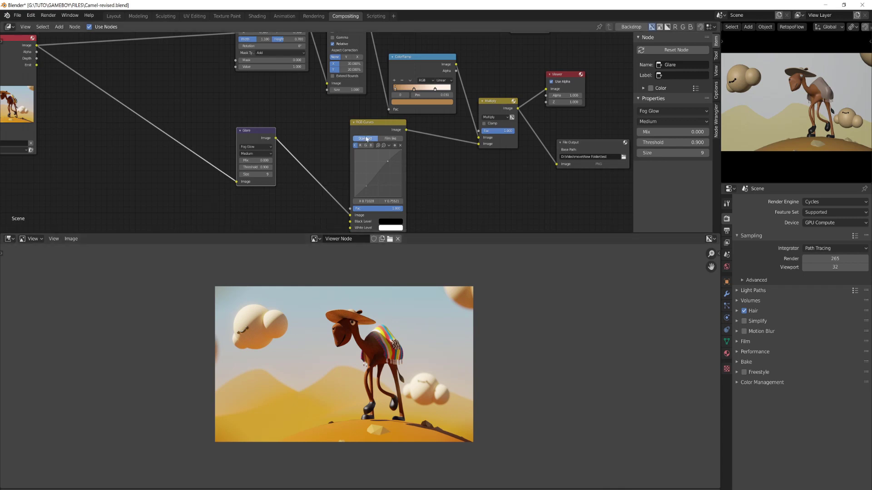
pyautogui.moveTo(376, 127); pyautogui.dragTo(323, 120)
pyautogui.click(497, 104)
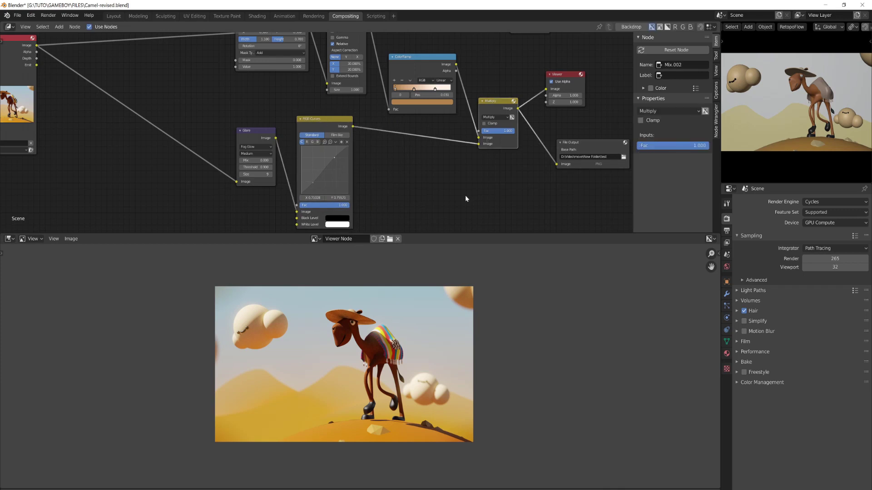
# - Open the folder browser for the File Output node's base path
pyautogui.scroll(-1, 453, 172)
pyautogui.scroll(-2, 454, 172)
pyautogui.moveTo(465, 137); pyautogui.dragTo(406, 146, button='middle')
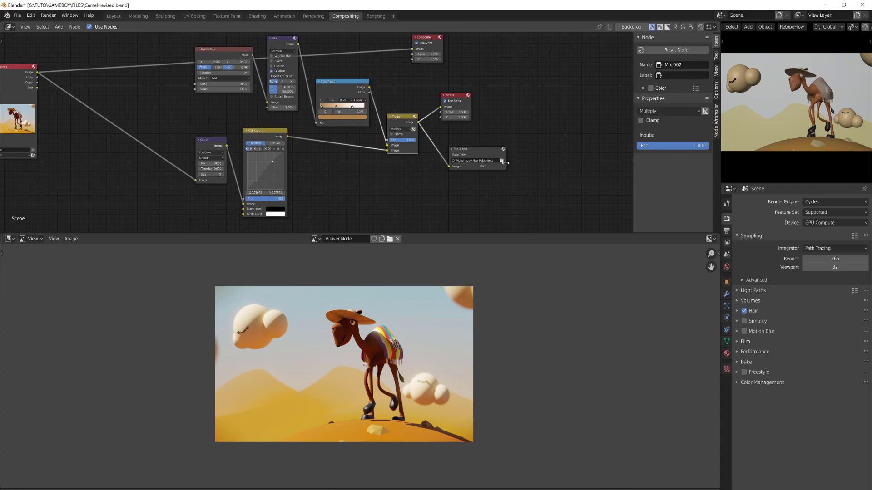
pyautogui.click(502, 161)
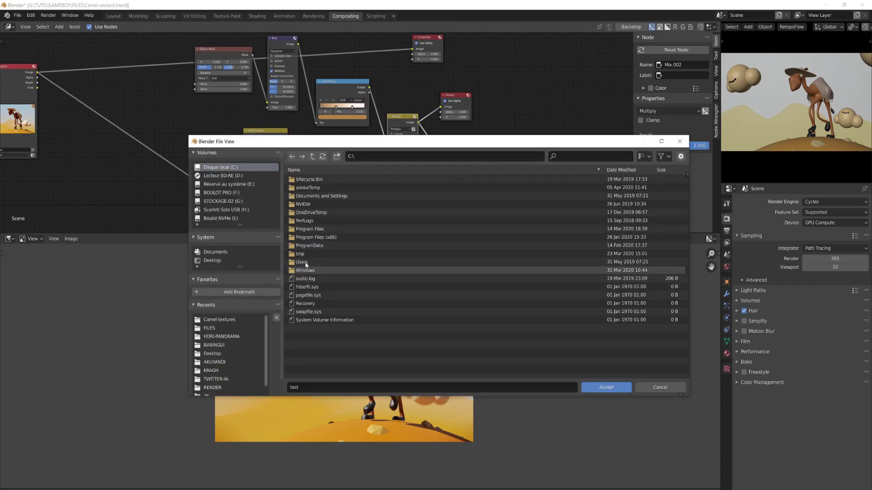